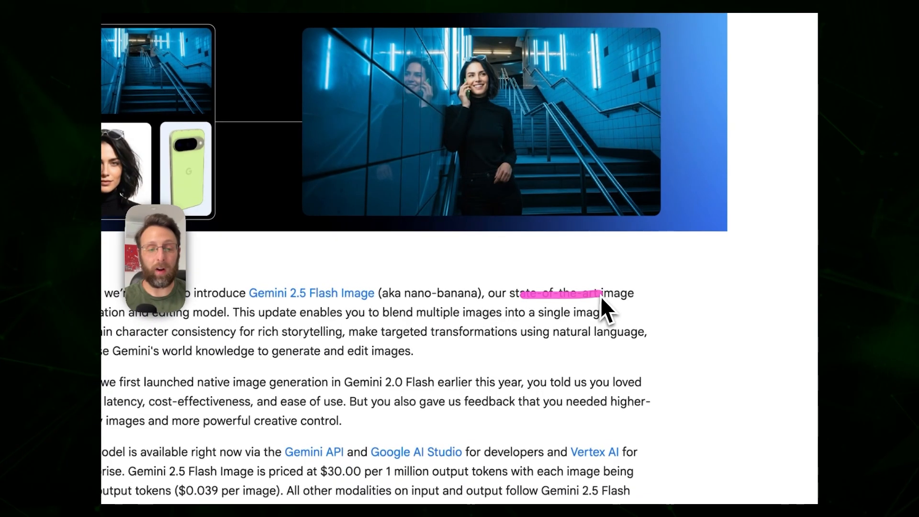
Read through the Gemini 2.5 Flash Image announcement and its example images.
{"action": "scroll", "coordinate": [532, 325], "scroll_direction": "down", "scroll_amount": 15}
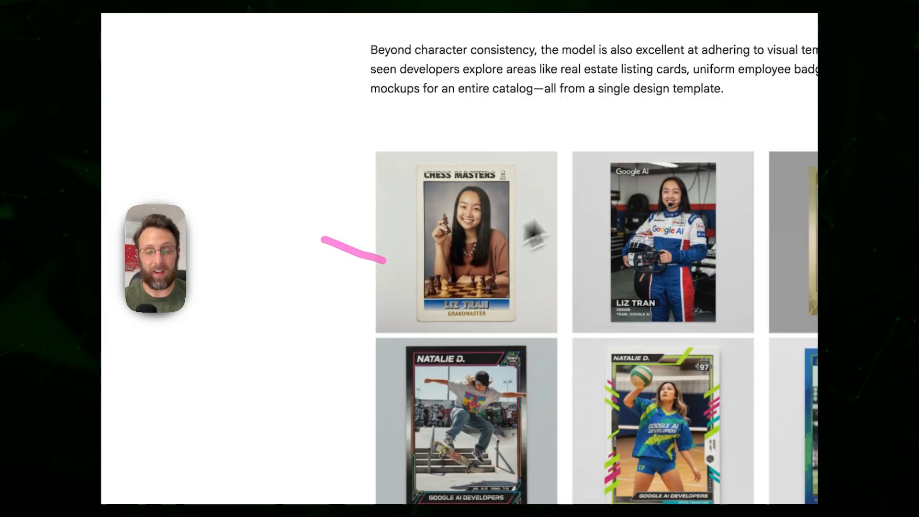
{"action": "scroll", "coordinate": [392, 311], "scroll_direction": "down", "scroll_amount": 10}
{"action": "scroll", "coordinate": [478, 314], "scroll_direction": "down", "scroll_amount": 2}
{"action": "left_click_drag", "start_coordinate": [455, 217], "coordinate": [496, 303]}
{"action": "scroll", "coordinate": [498, 301], "scroll_direction": "down", "scroll_amount": 5}
{"action": "scroll", "coordinate": [497, 300], "scroll_direction": "down", "scroll_amount": 20}
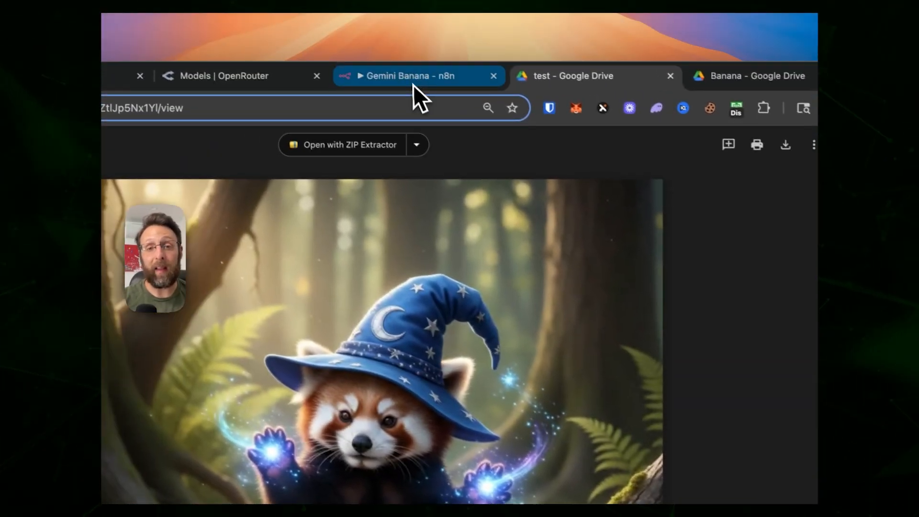
Switch to the Gemini Banana workflow in n8n, send the chat prompt "an elephant playing baseball", and view the generated image in Google Drive's Banana folder.
{"action": "left_click", "coordinate": [413, 85]}
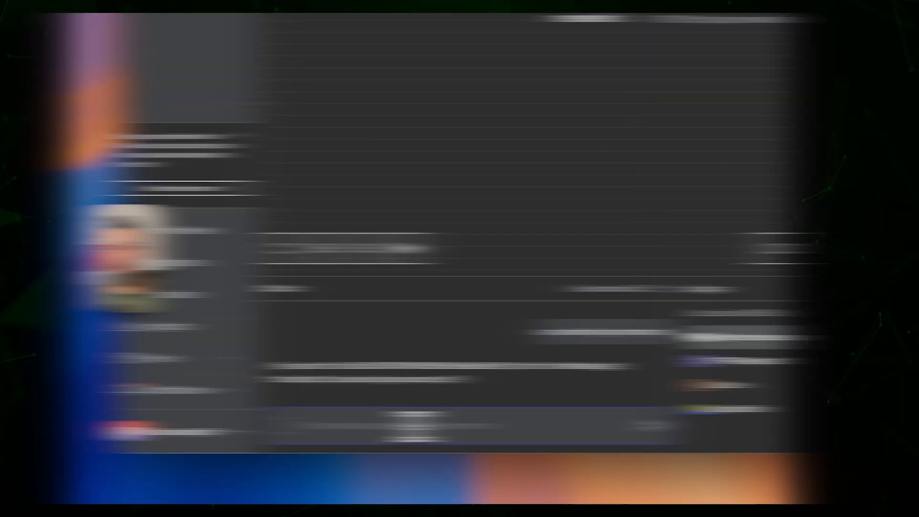
{"action": "type", "text": "an ele"}
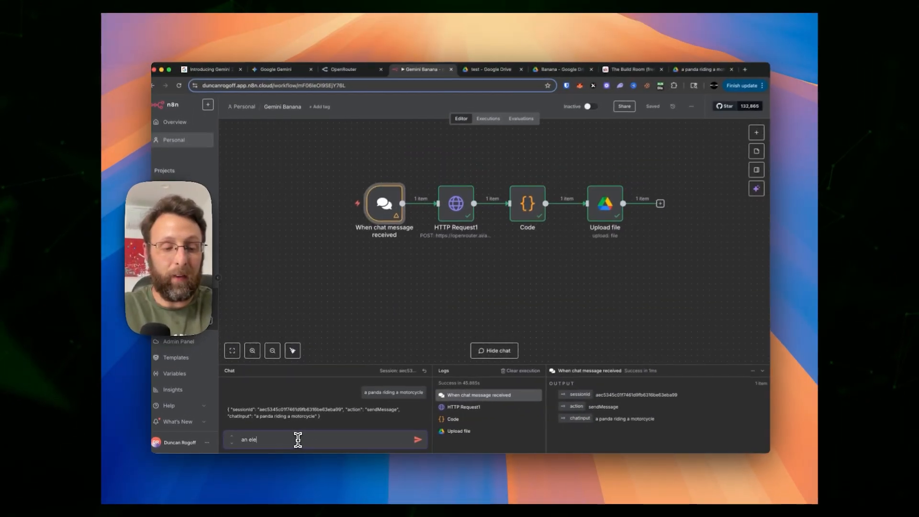
{"action": "type", "text": "phant playing baseb"}
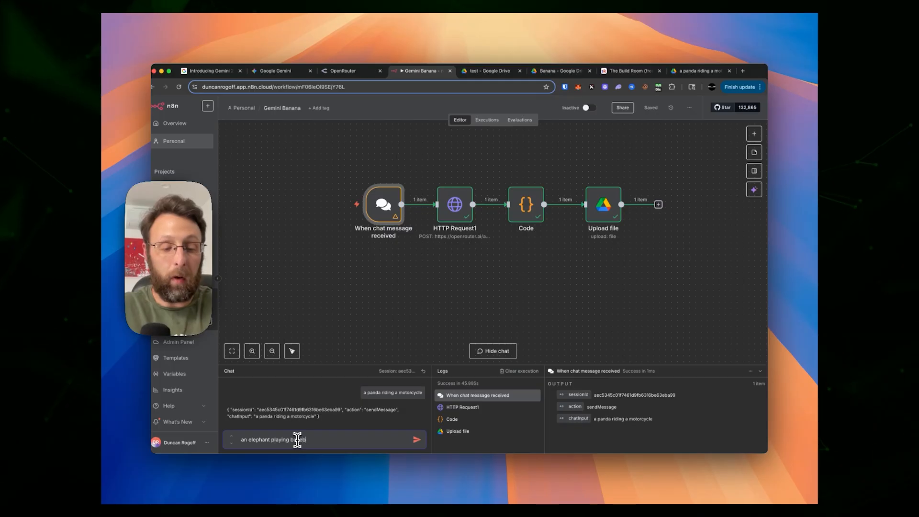
{"action": "type", "text": "all"}
{"action": "key", "text": "Return"}
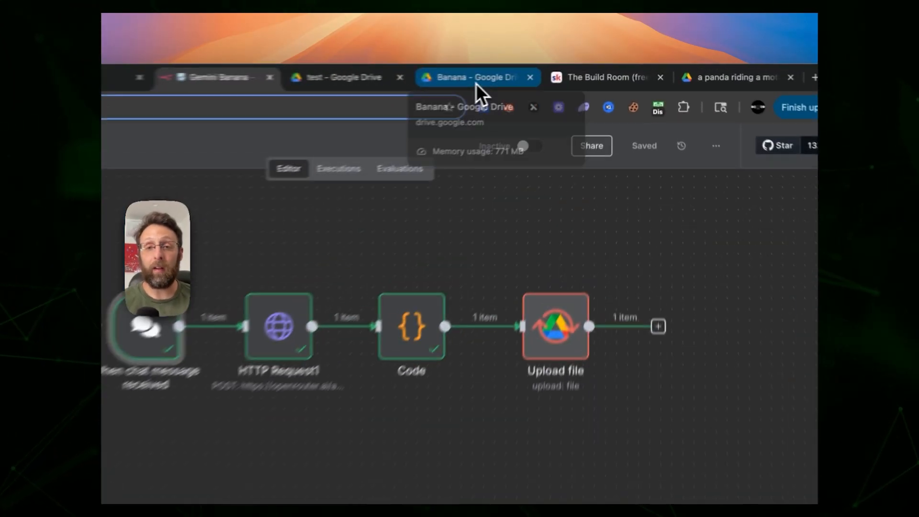
{"action": "left_click", "coordinate": [561, 74]}
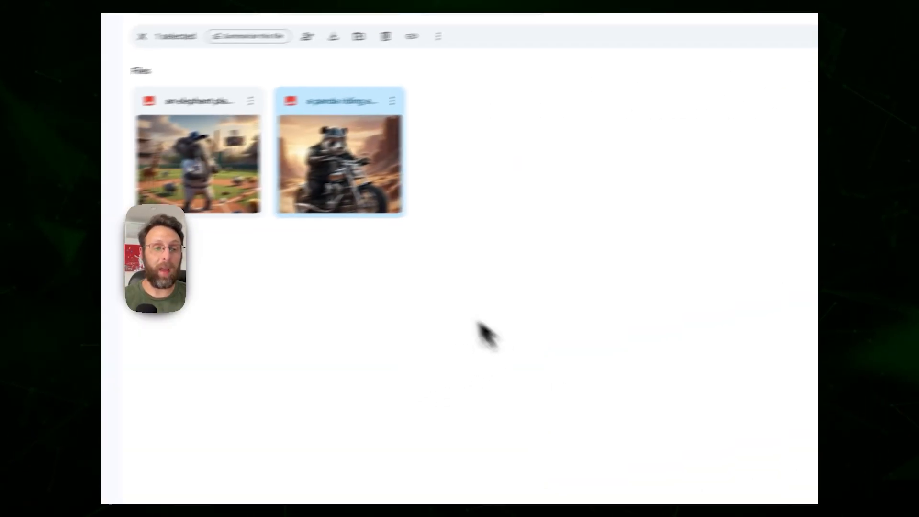
{"action": "double_click", "coordinate": [308, 237]}
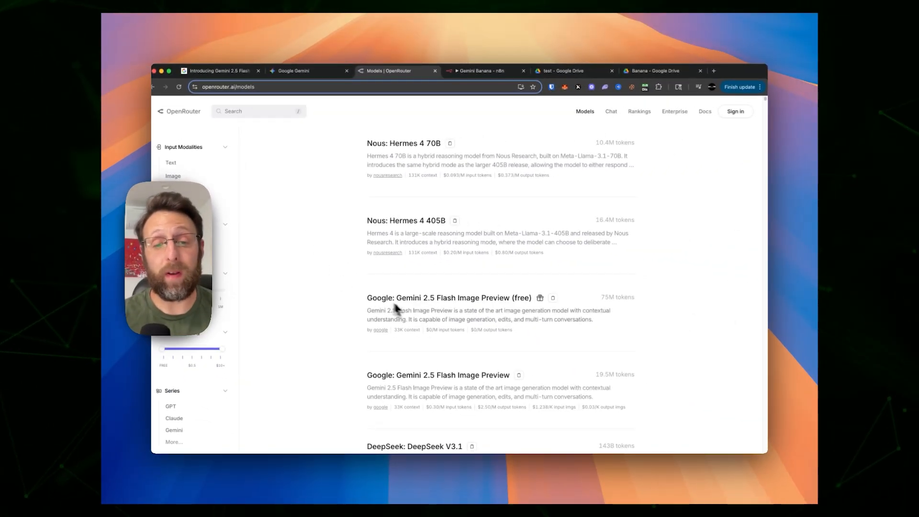
Examine the free Google: Gemini 2.5 Flash Image Preview entry and its input and output token prices on OpenRouter.
{"action": "left_click", "coordinate": [413, 305]}
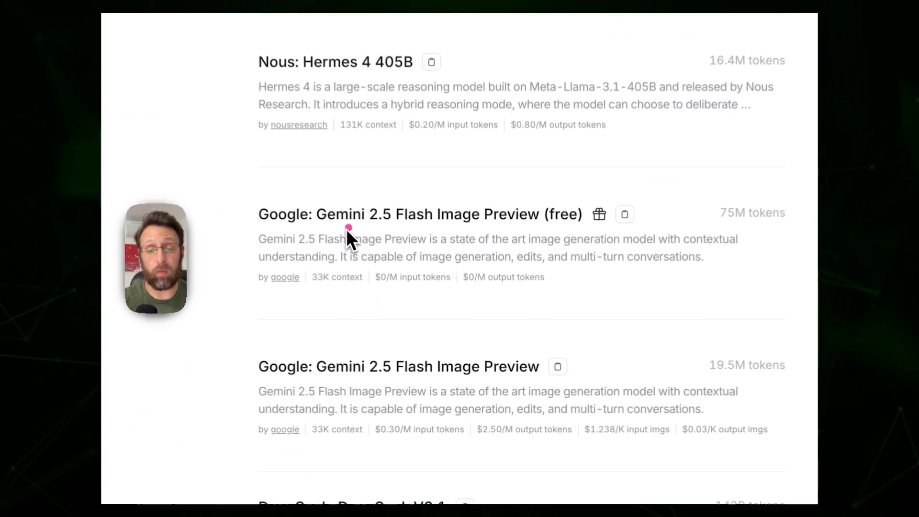
{"action": "left_click_drag", "start_coordinate": [348, 227], "coordinate": [412, 228]}
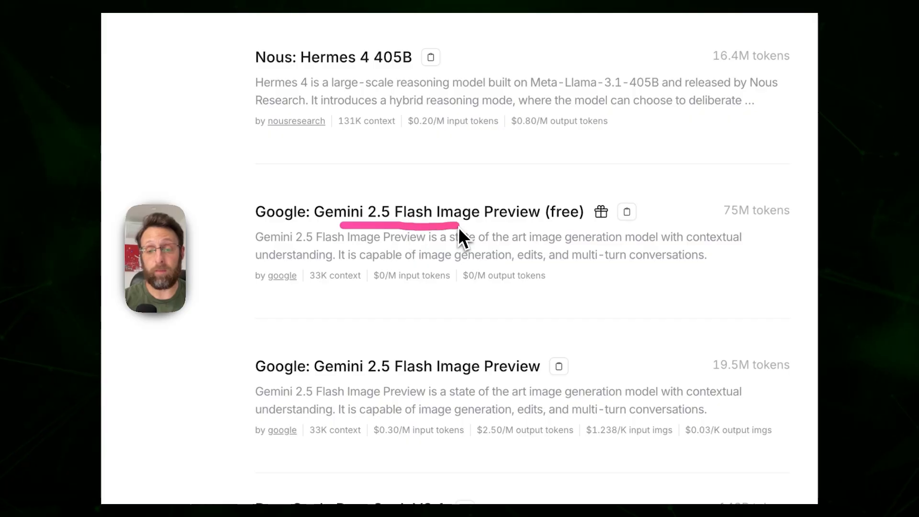
{"action": "left_click", "coordinate": [550, 224]}
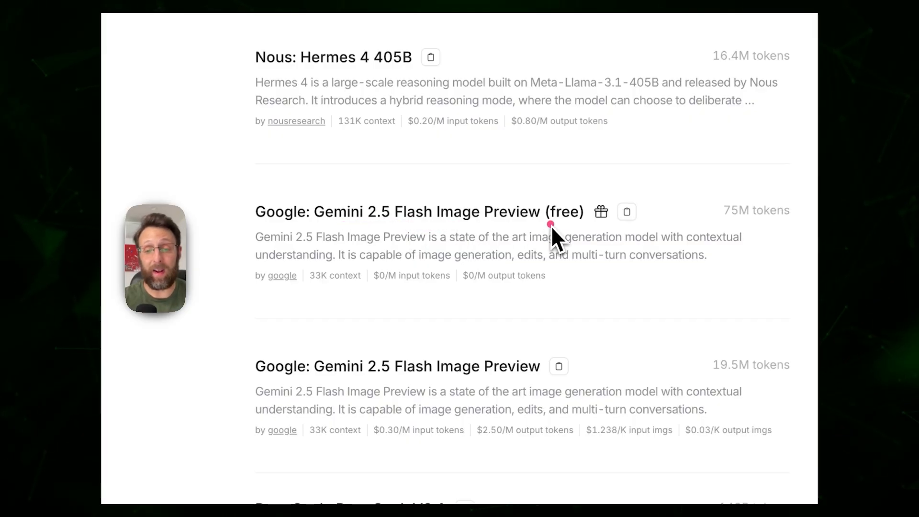
{"action": "left_click_drag", "start_coordinate": [380, 292], "coordinate": [398, 289]}
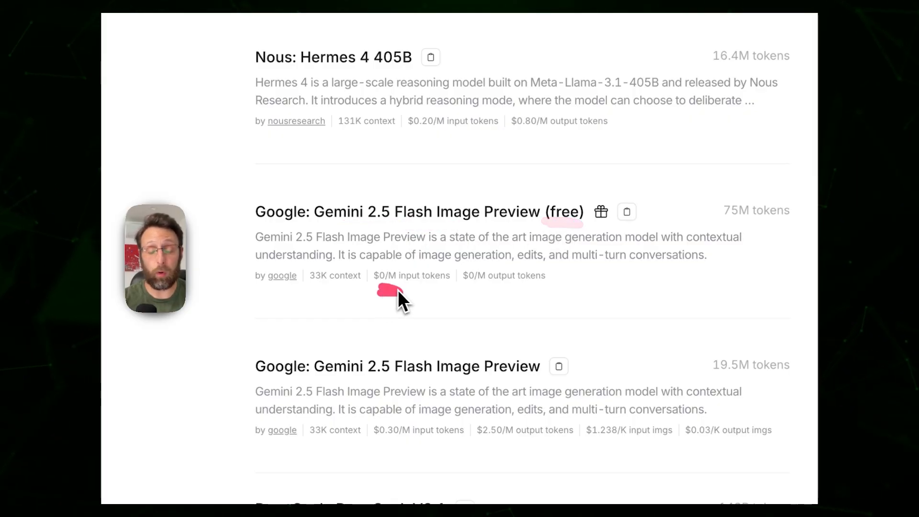
{"action": "left_click_drag", "start_coordinate": [473, 289], "coordinate": [539, 288]}
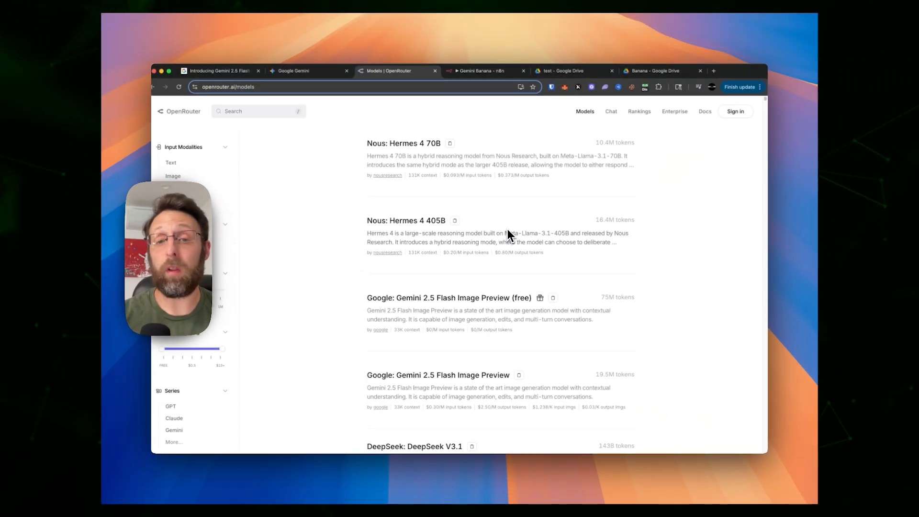
Browse OpenRouter's model list to see which providers and models it offers, and return to its beginning.
{"action": "scroll", "coordinate": [508, 229], "scroll_direction": "up", "scroll_amount": 5}
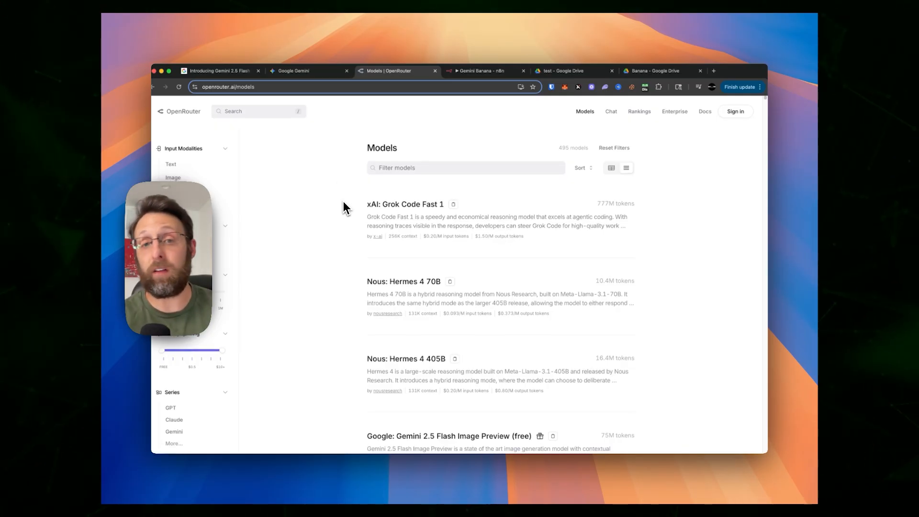
{"action": "scroll", "coordinate": [343, 202], "scroll_direction": "down", "scroll_amount": 8}
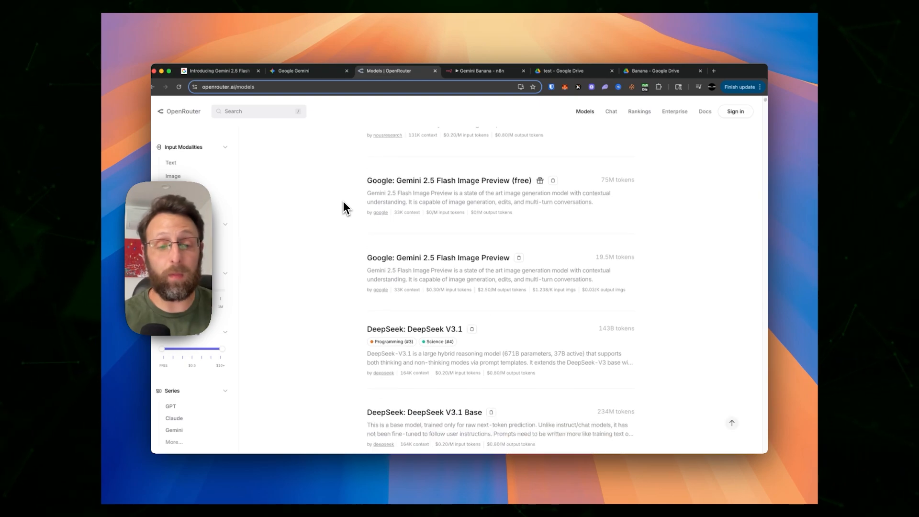
{"action": "scroll", "coordinate": [343, 202], "scroll_direction": "down", "scroll_amount": 10}
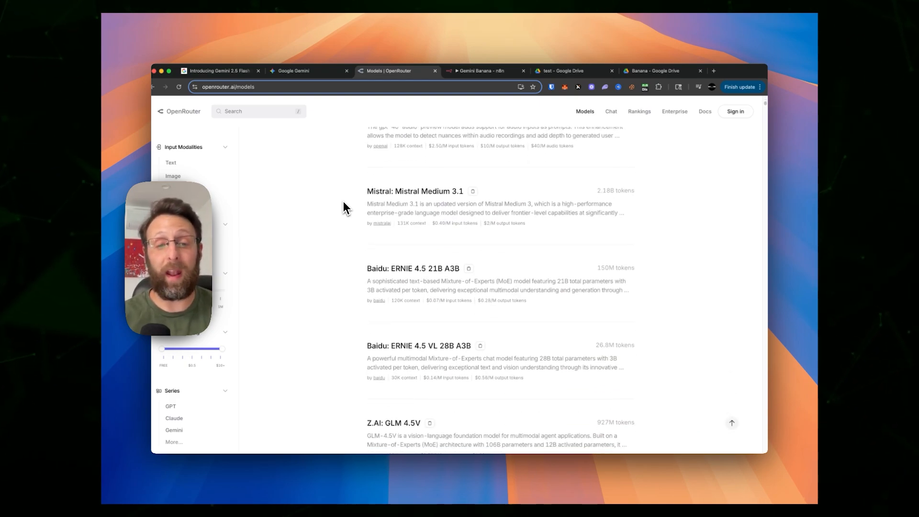
{"action": "scroll", "coordinate": [343, 206], "scroll_direction": "down", "scroll_amount": 10}
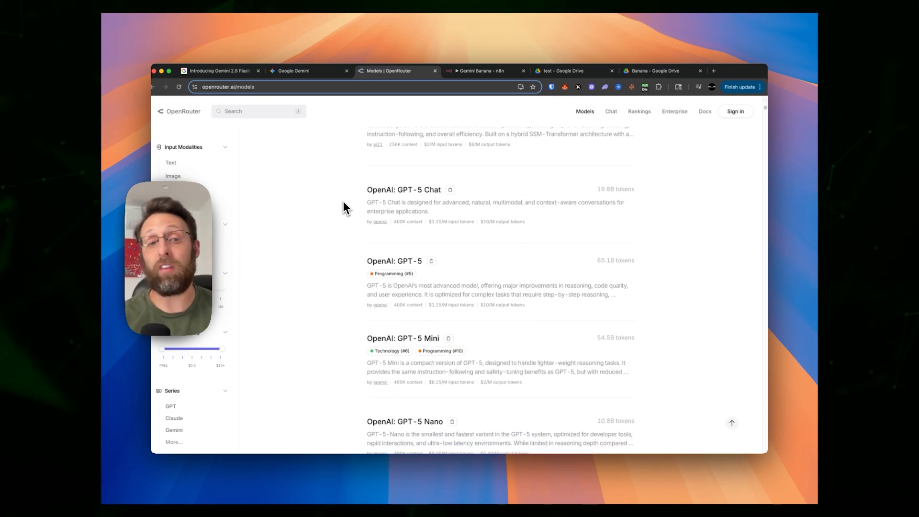
{"action": "scroll", "coordinate": [345, 207], "scroll_direction": "down", "scroll_amount": 5}
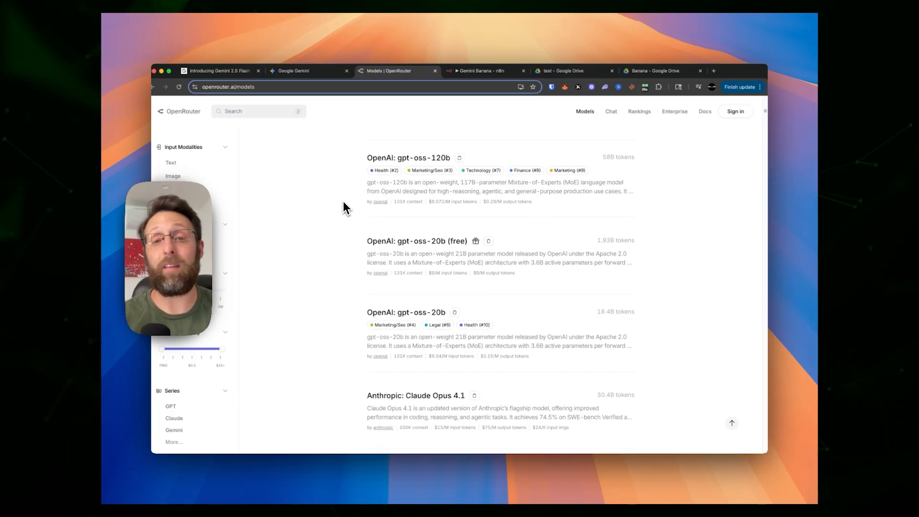
{"action": "scroll", "coordinate": [344, 207], "scroll_direction": "up", "scroll_amount": 9}
{"action": "scroll", "coordinate": [343, 202], "scroll_direction": "up", "scroll_amount": 15}
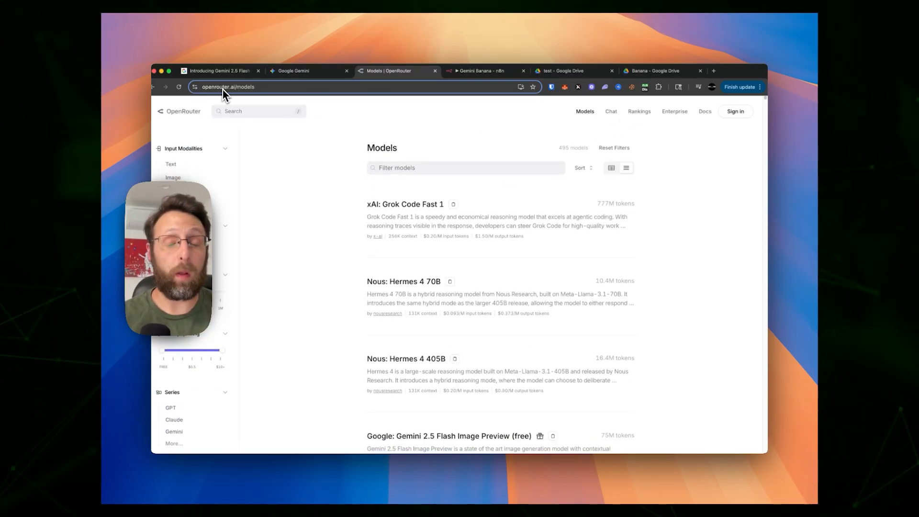
Sign in to OpenRouter with Google and open the Google: Gemini 2.5 Flash Image Preview (free) model page.
{"action": "left_click", "coordinate": [735, 111]}
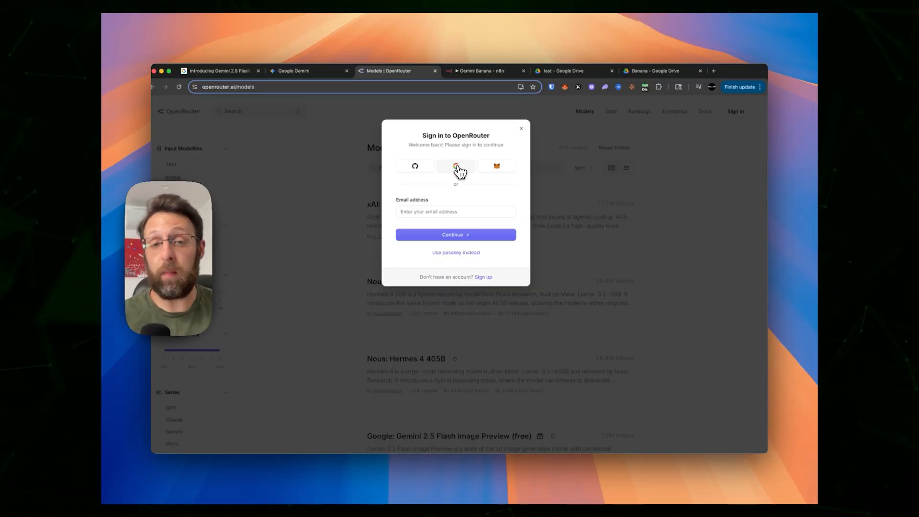
{"action": "left_click", "coordinate": [457, 167]}
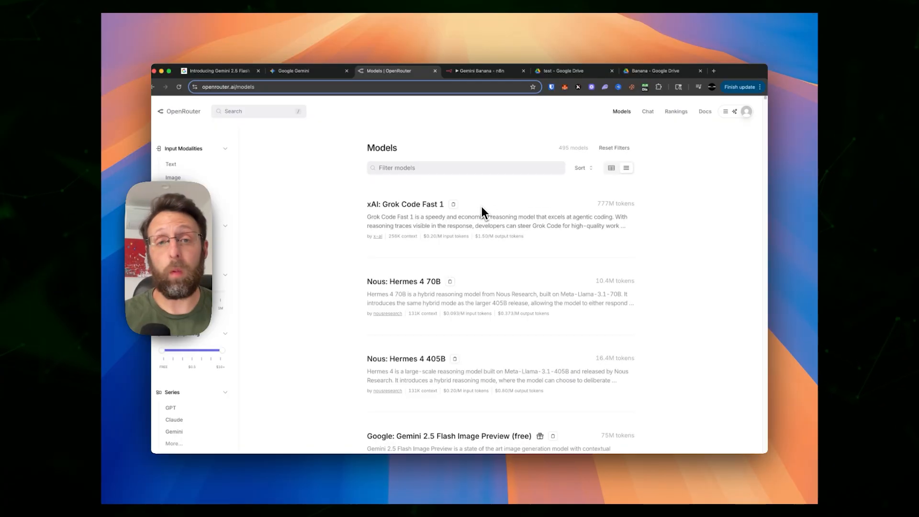
{"action": "scroll", "coordinate": [482, 206], "scroll_direction": "down", "scroll_amount": 6}
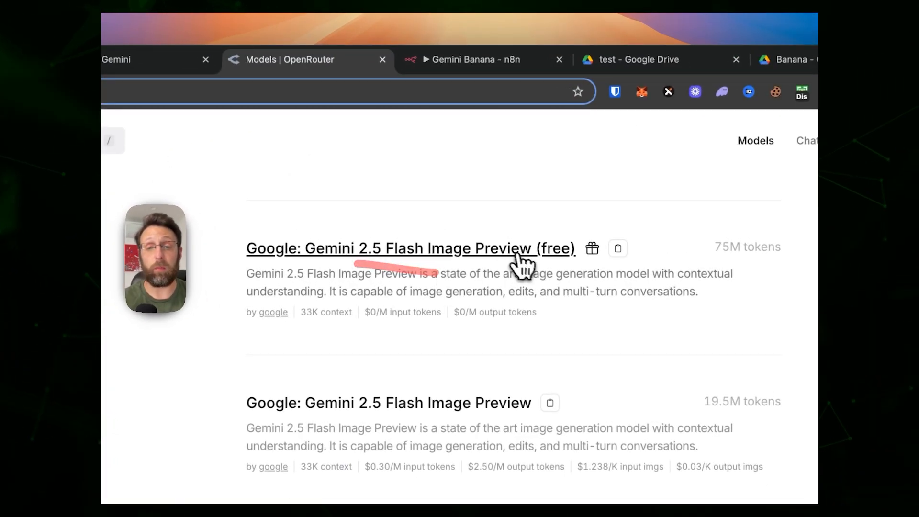
{"action": "left_click", "coordinate": [483, 250]}
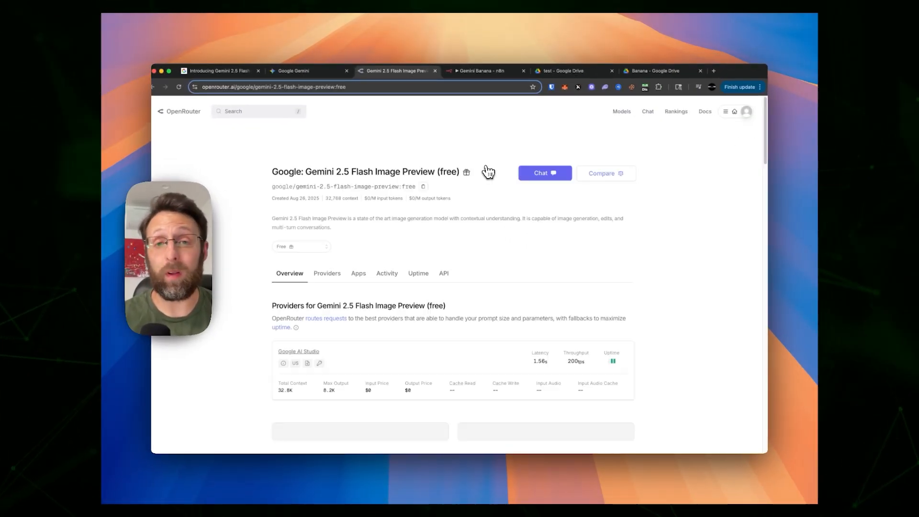
Find the API sample code on the model page and display its curl version.
{"action": "scroll", "coordinate": [483, 185], "scroll_direction": "down", "scroll_amount": 10}
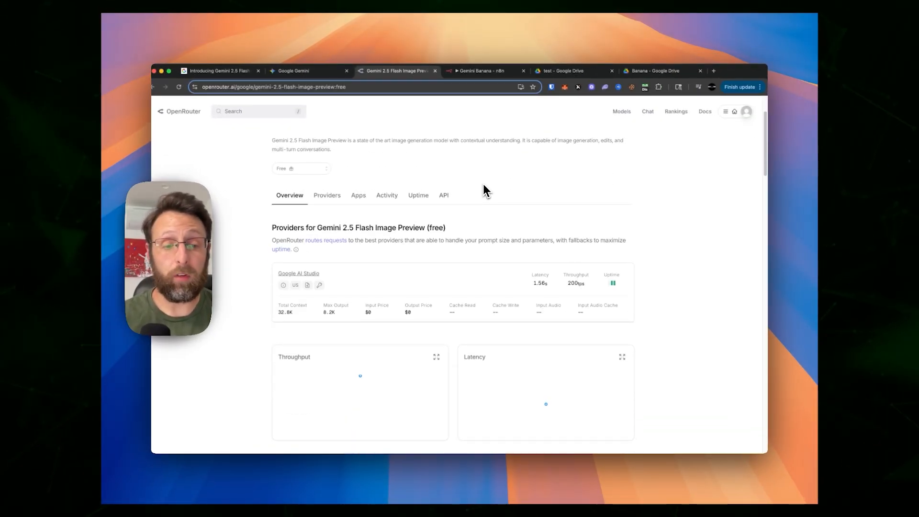
{"action": "scroll", "coordinate": [483, 190], "scroll_direction": "down", "scroll_amount": 15}
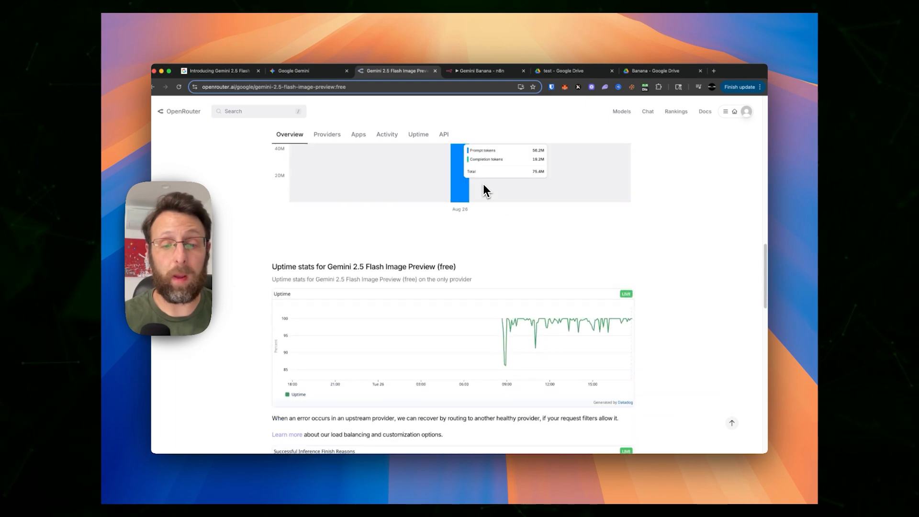
{"action": "scroll", "coordinate": [484, 190], "scroll_direction": "up", "scroll_amount": 2}
{"action": "scroll", "coordinate": [483, 190], "scroll_direction": "down", "scroll_amount": 2}
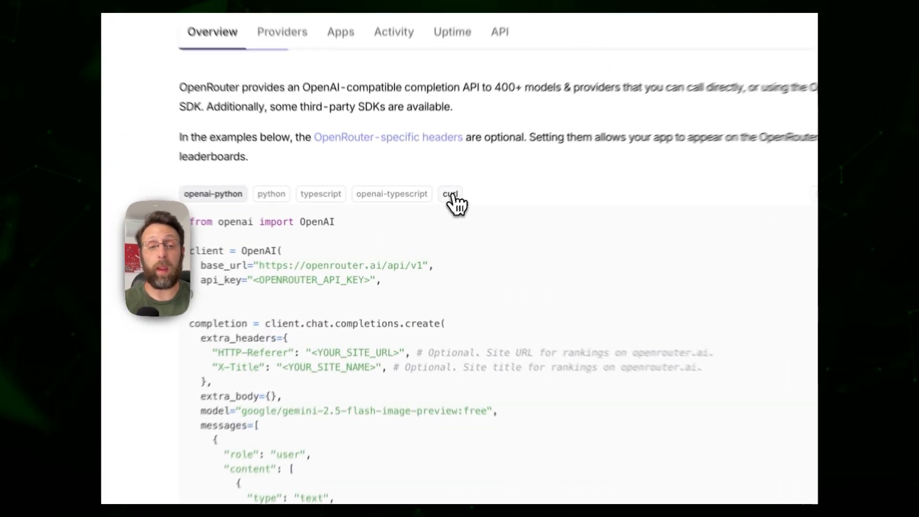
{"action": "left_click", "coordinate": [417, 221]}
{"action": "scroll", "coordinate": [462, 268], "scroll_direction": "down", "scroll_amount": 1}
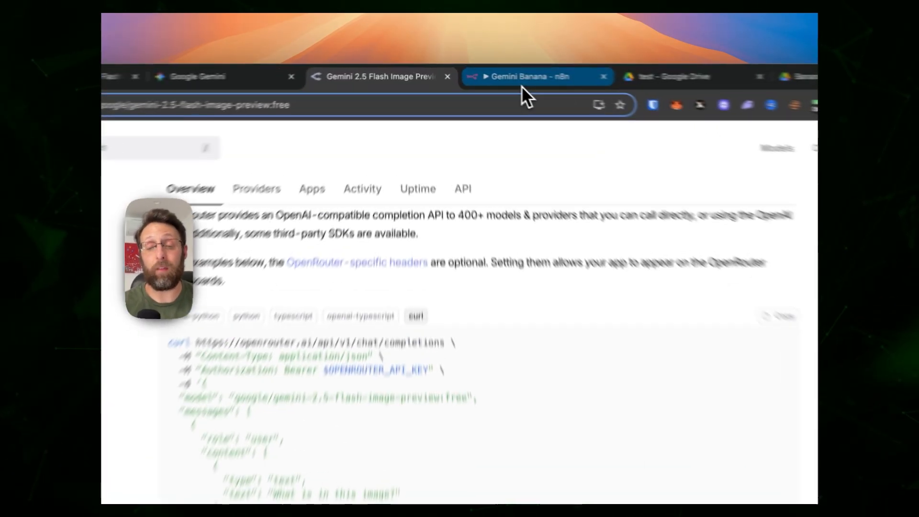
Switch to the Gemini Banana workflow in n8n and add an On chat message trigger to it.
{"action": "left_click", "coordinate": [512, 70]}
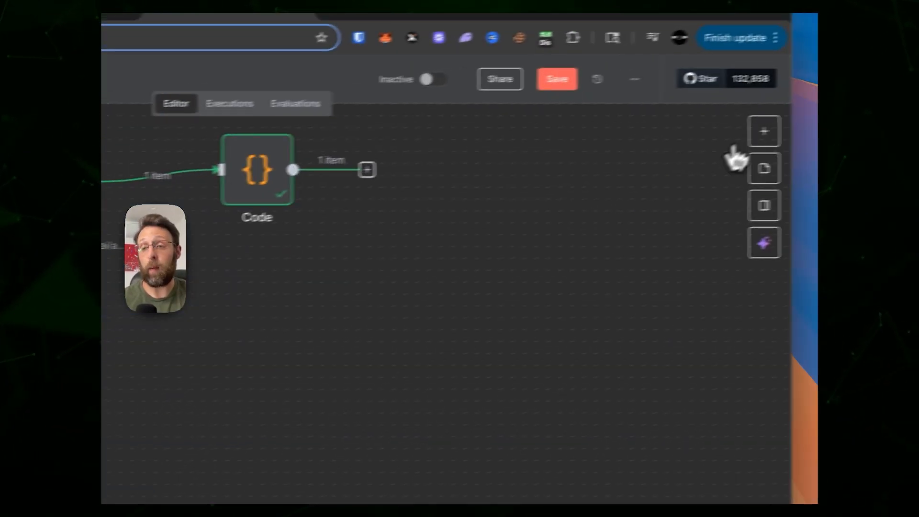
{"action": "left_click", "coordinate": [763, 130]}
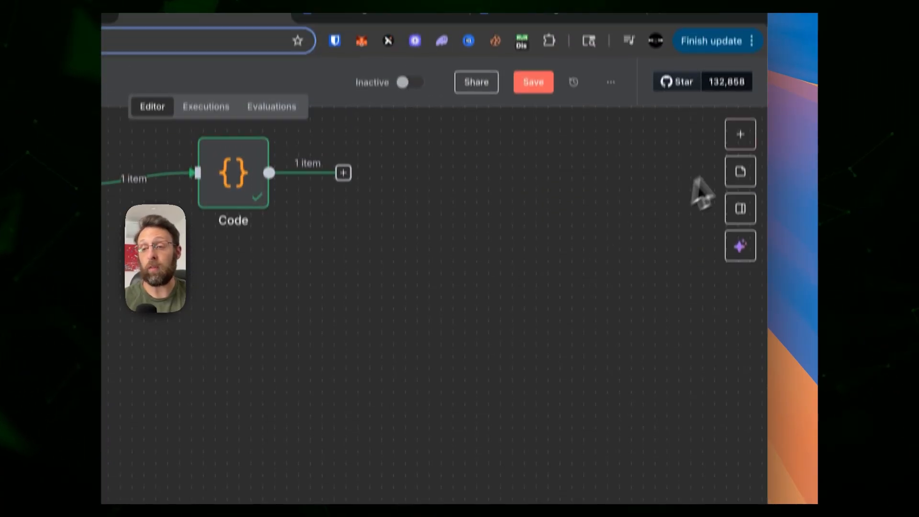
{"action": "left_click", "coordinate": [740, 157]}
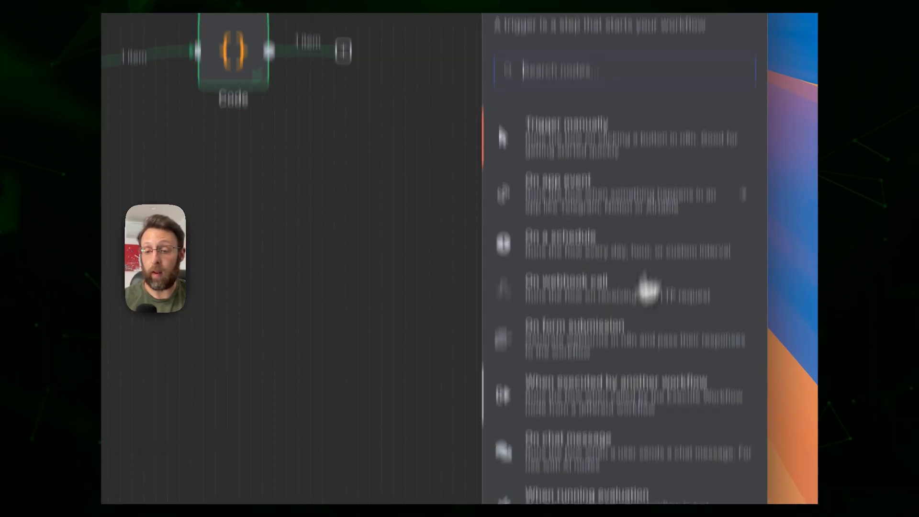
{"action": "left_click", "coordinate": [601, 349]}
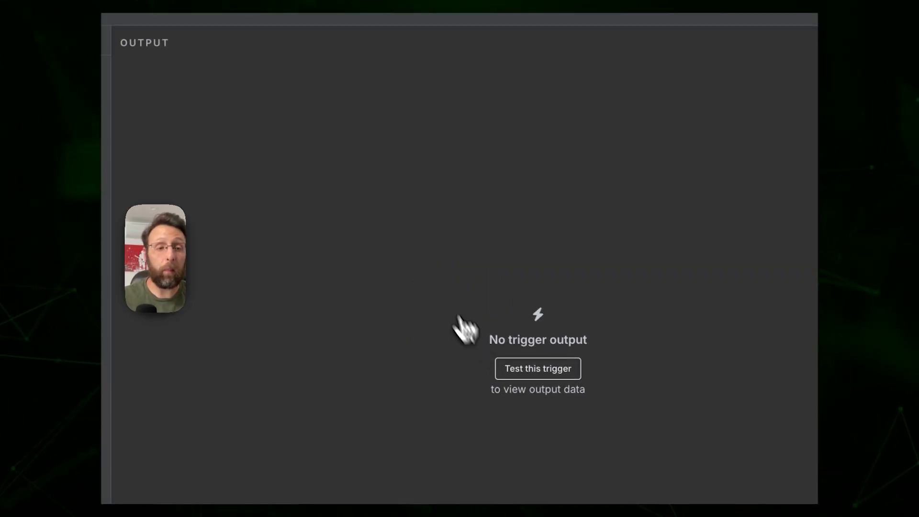
{"action": "left_click", "coordinate": [338, 188]}
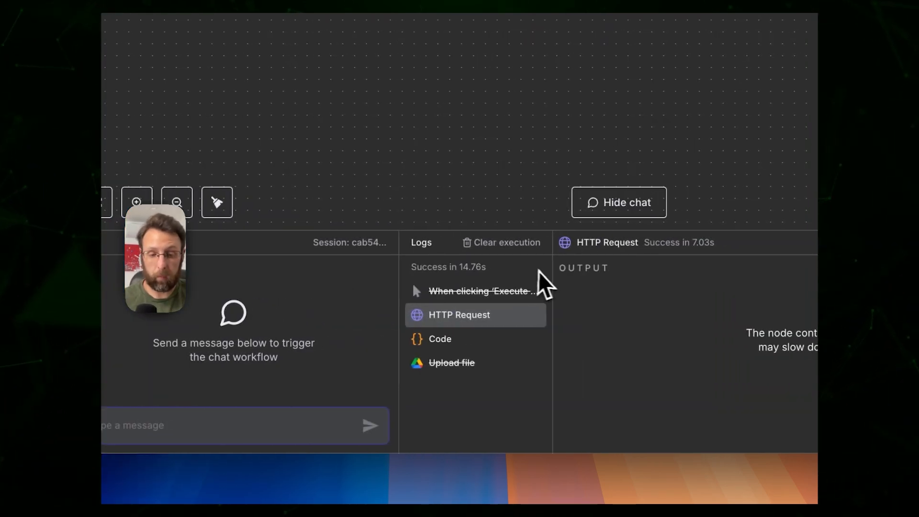
Send the chat message "test test test" to test the new chat trigger.
{"action": "type", "text": "test test test"}
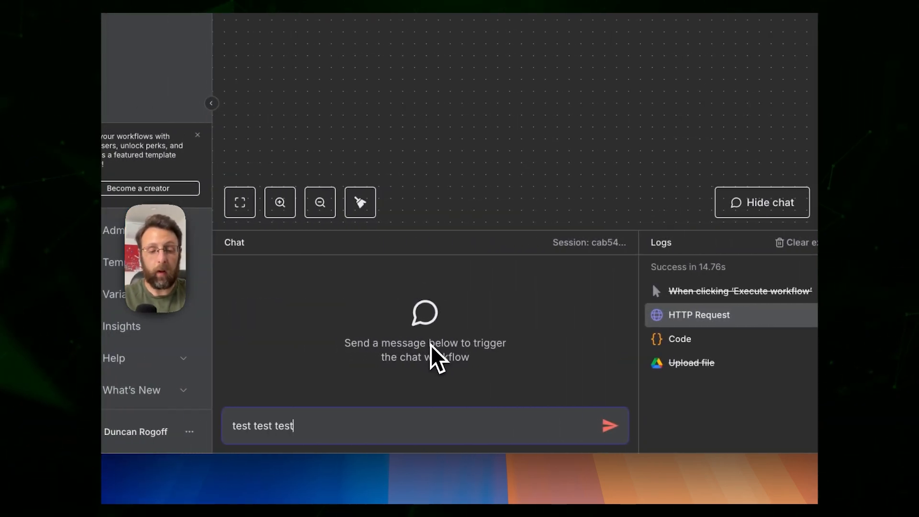
{"action": "key", "text": "Return"}
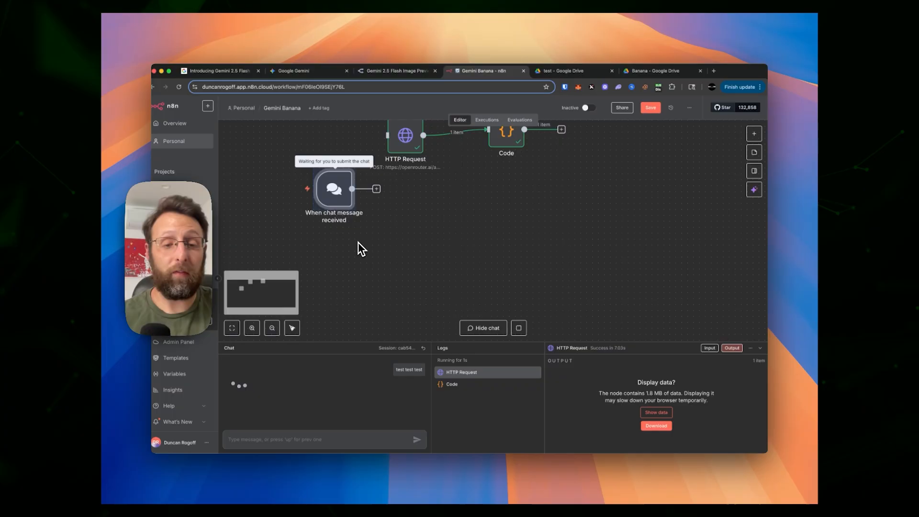
{"action": "scroll", "coordinate": [358, 242], "scroll_direction": "left", "scroll_amount": 1}
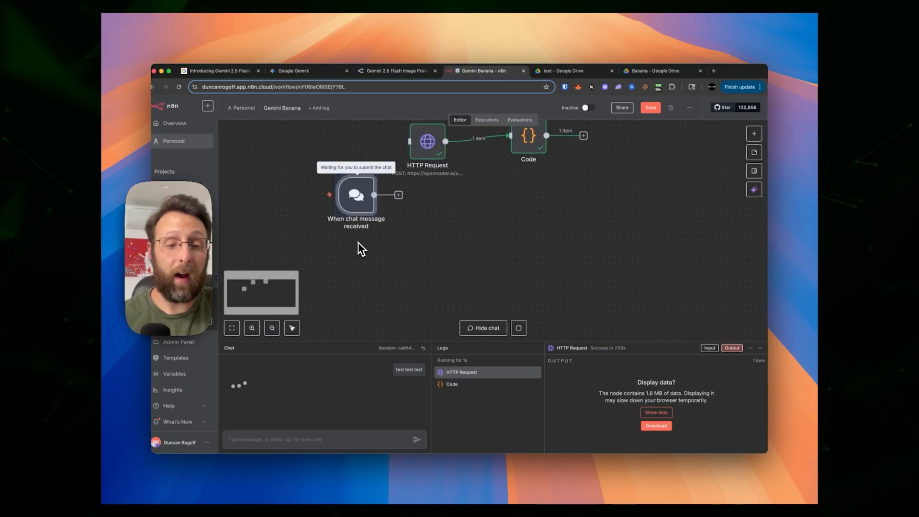
Draft an image prompt about a panda in the chat message field.
{"action": "scroll", "coordinate": [400, 264], "scroll_direction": "up", "scroll_amount": 1}
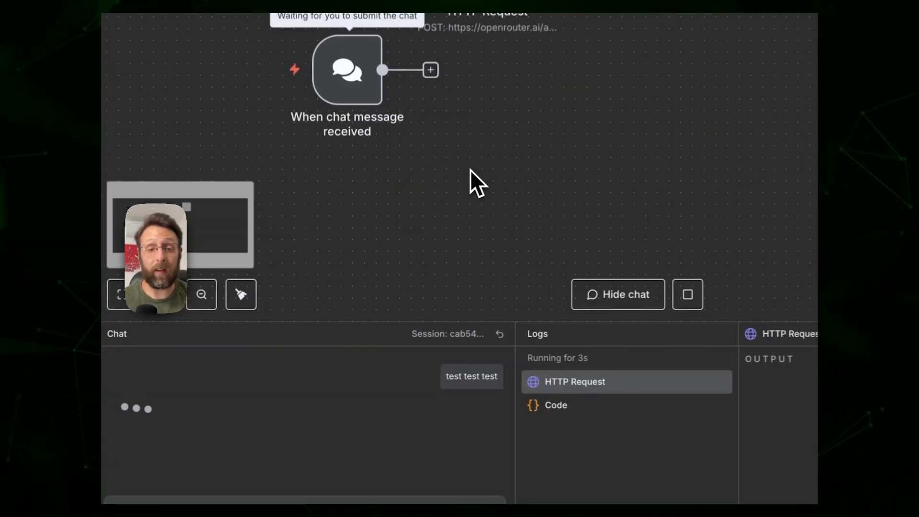
{"action": "scroll", "coordinate": [410, 271], "scroll_direction": "up", "scroll_amount": 1}
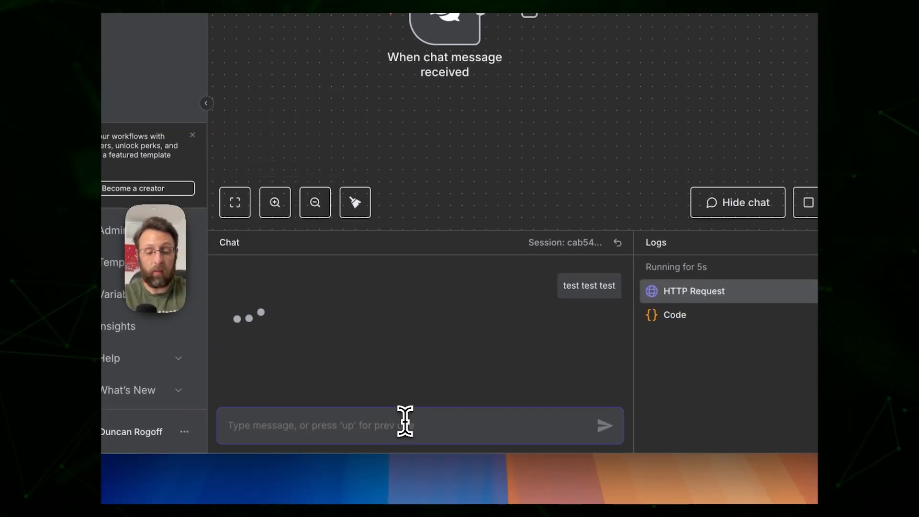
{"action": "type", "text": "a pand"}
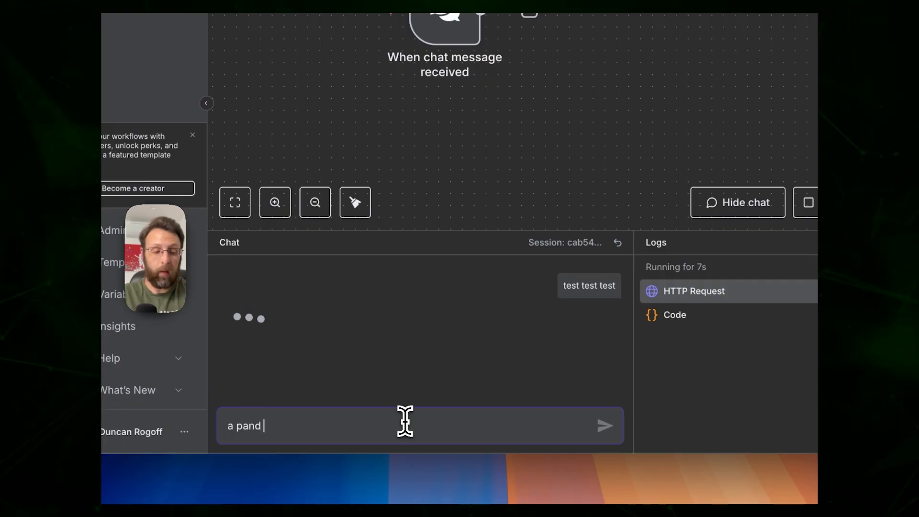
{"action": "type", "text": "a ridcin"}
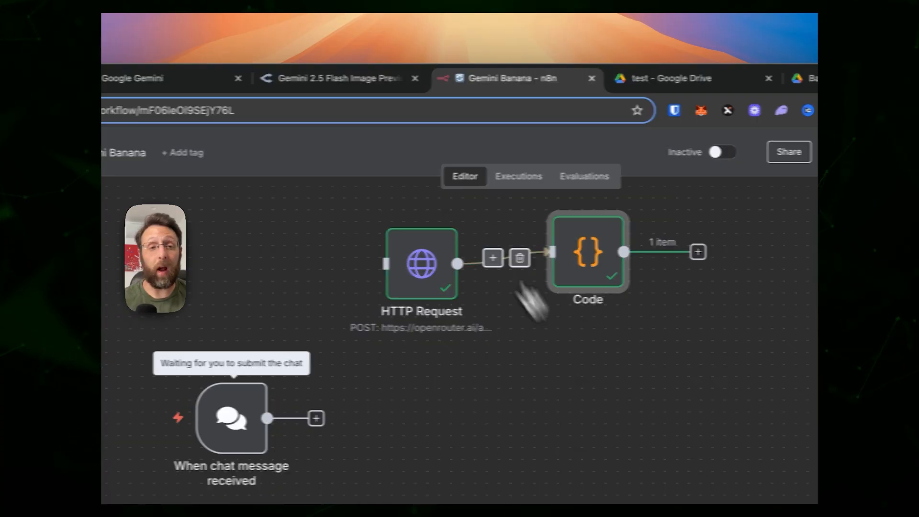
Switch to the OpenRouter model page and examine the text prompt and image URL parts of the curl sample.
{"action": "left_click", "coordinate": [330, 78]}
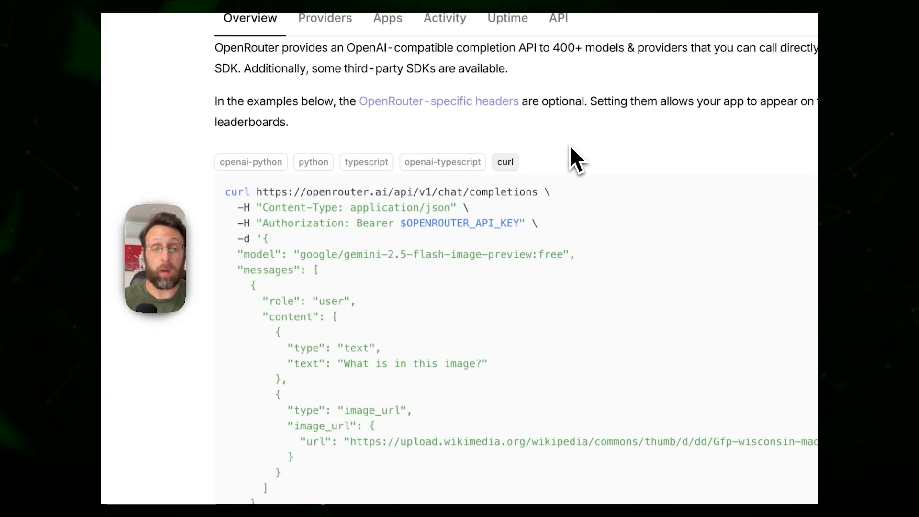
{"action": "scroll", "coordinate": [387, 433], "scroll_direction": "down", "scroll_amount": 2}
{"action": "scroll", "coordinate": [375, 317], "scroll_direction": "down", "scroll_amount": 1}
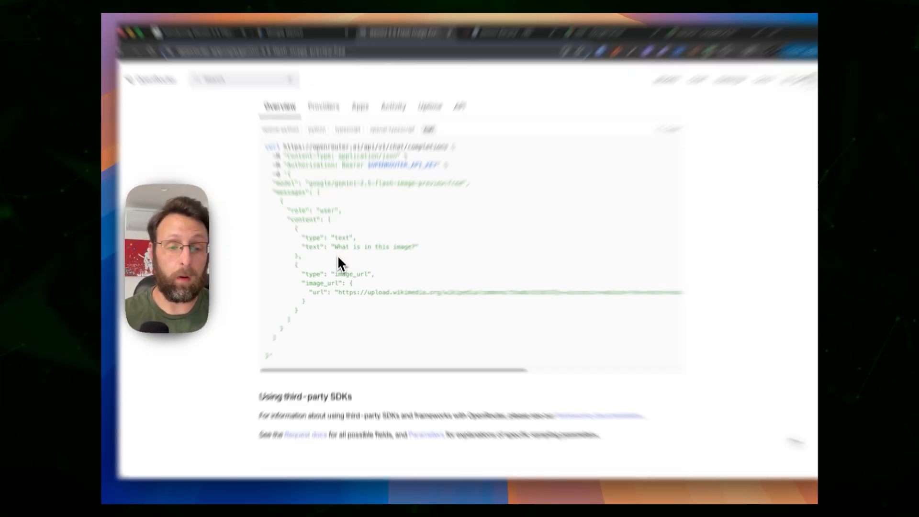
{"action": "left_click_drag", "start_coordinate": [337, 262], "coordinate": [389, 262]}
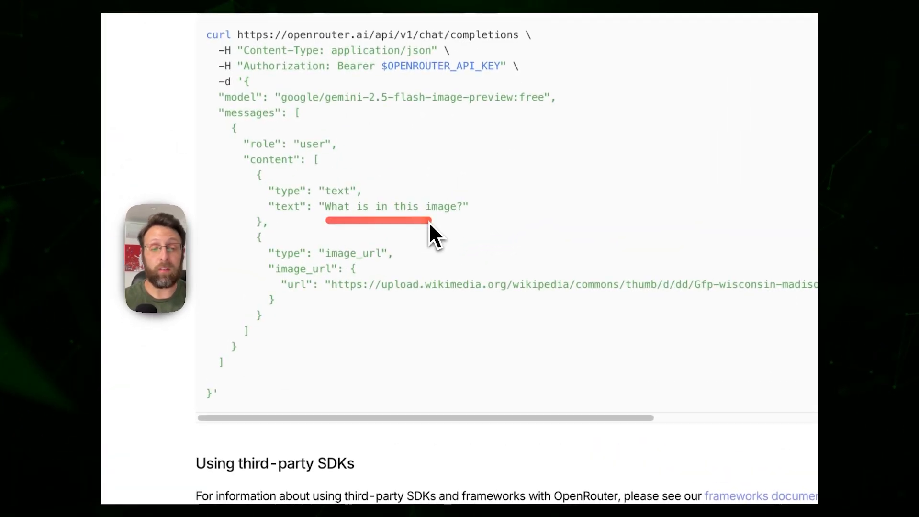
{"action": "left_click_drag", "start_coordinate": [350, 300], "coordinate": [544, 303]}
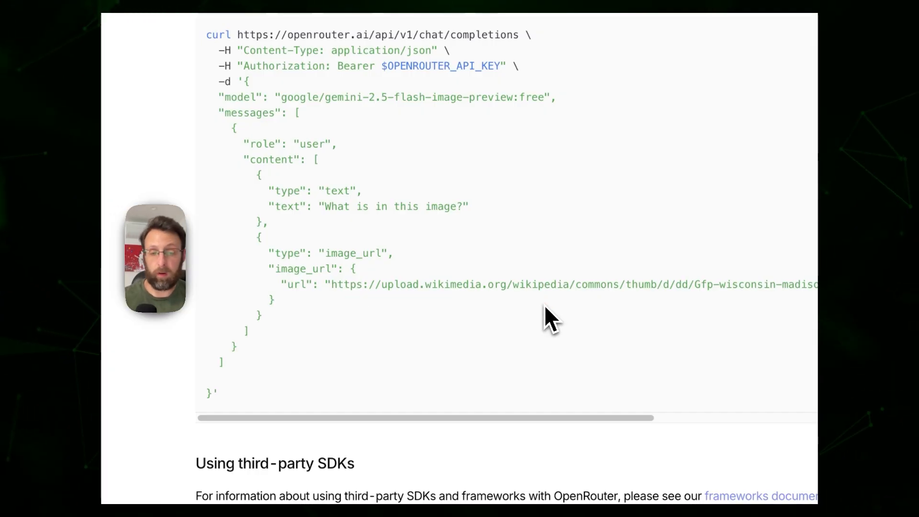
{"action": "left_click_drag", "start_coordinate": [363, 296], "coordinate": [592, 306]}
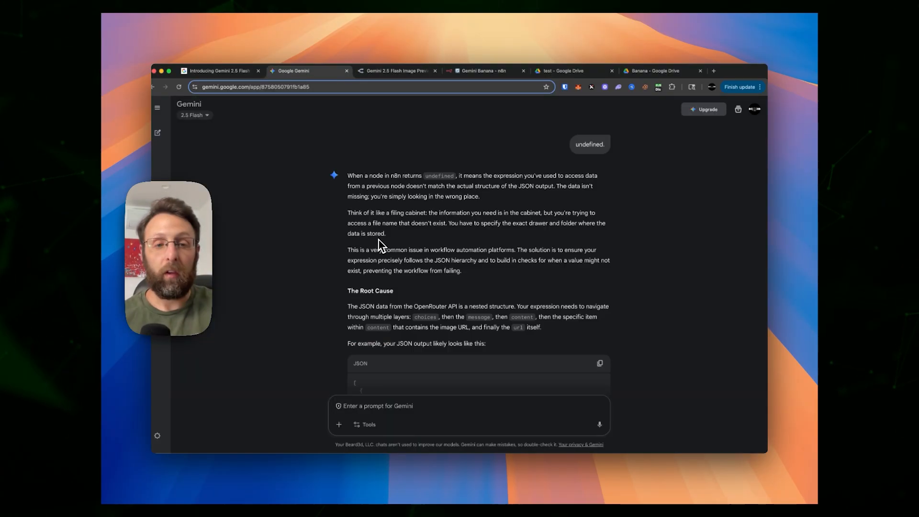
Review the Google Gemini conversation about extracting the Base64 image data from the OpenRouter response in n8n.
{"action": "scroll", "coordinate": [378, 239], "scroll_direction": "up", "scroll_amount": 8}
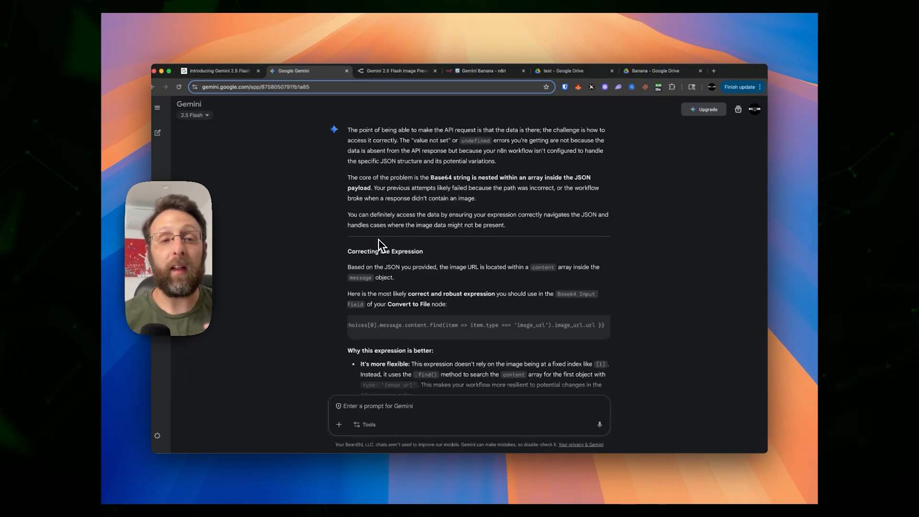
{"action": "scroll", "coordinate": [378, 239], "scroll_direction": "down", "scroll_amount": 4}
{"action": "scroll", "coordinate": [379, 239], "scroll_direction": "down", "scroll_amount": 10}
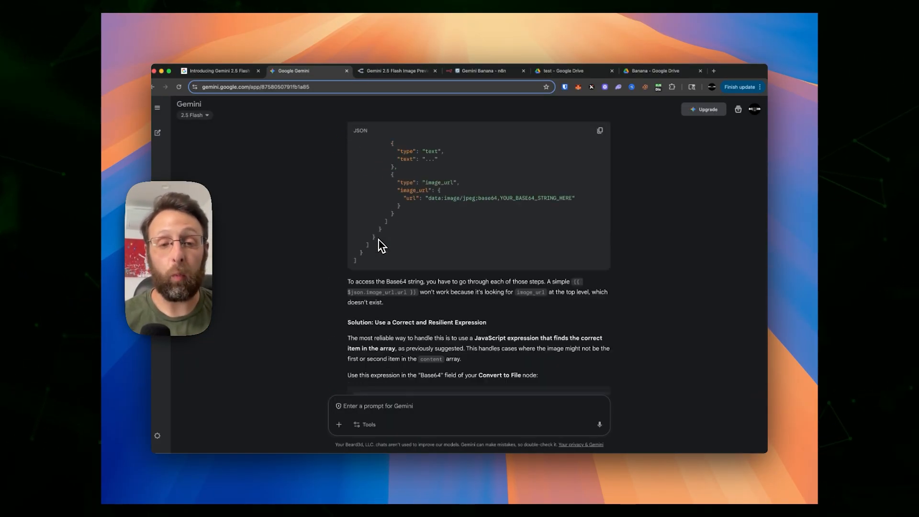
{"action": "scroll", "coordinate": [379, 240], "scroll_direction": "up", "scroll_amount": 2}
{"action": "scroll", "coordinate": [378, 239], "scroll_direction": "down", "scroll_amount": 10}
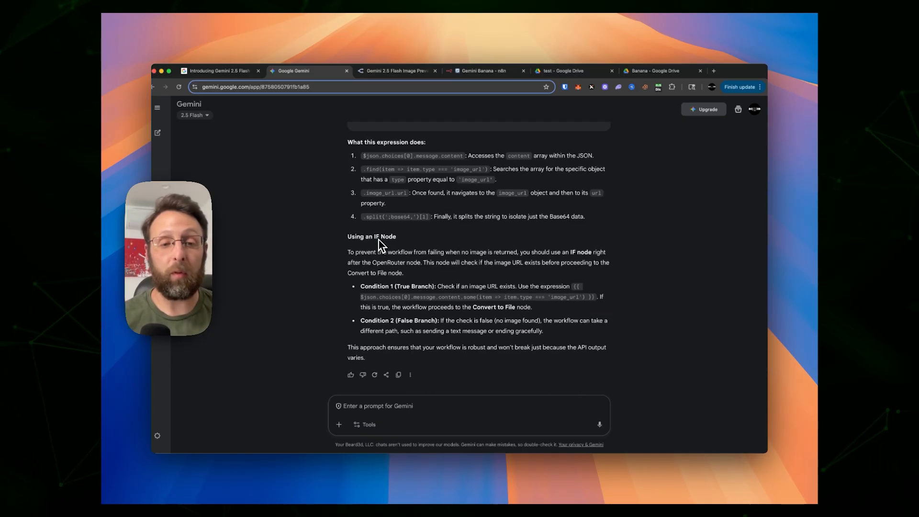
{"action": "scroll", "coordinate": [378, 240], "scroll_direction": "up", "scroll_amount": 3}
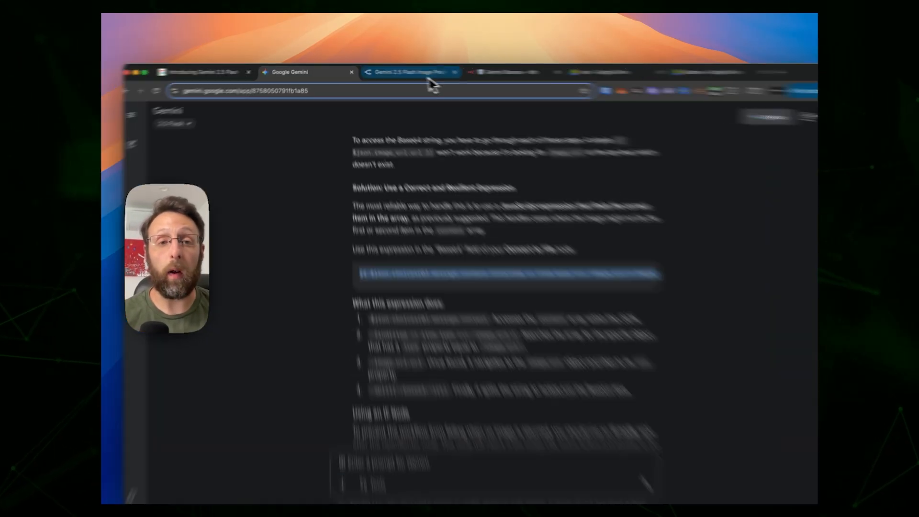
Return to the OpenRouter model page, check the prompt and image URL lines, and copy the curl sample code.
{"action": "left_click", "coordinate": [394, 71]}
{"action": "left_click_drag", "start_coordinate": [283, 490], "coordinate": [636, 316]}
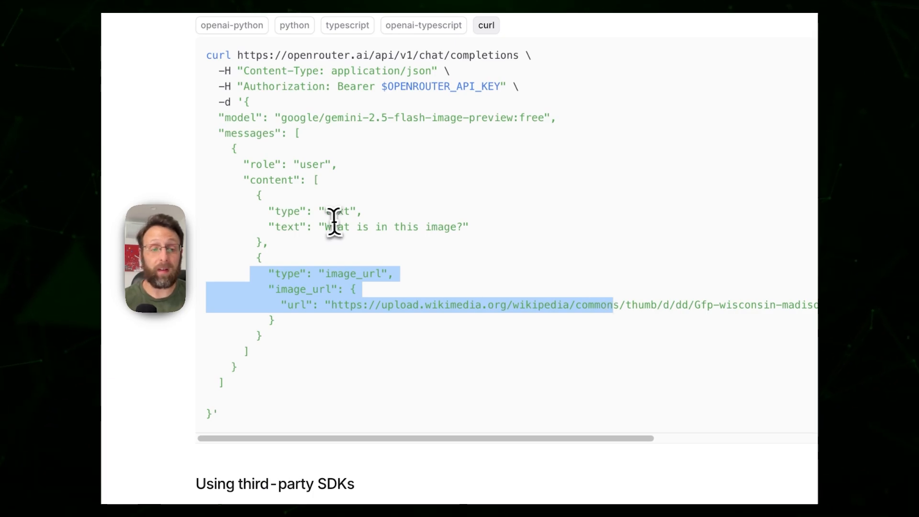
{"action": "left_click_drag", "start_coordinate": [323, 226], "coordinate": [461, 226]}
{"action": "left_click", "coordinate": [444, 306]}
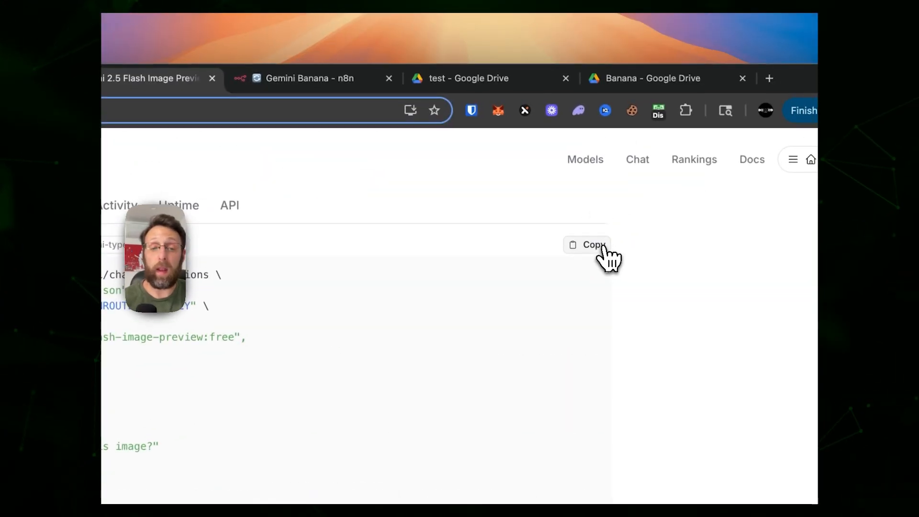
{"action": "left_click", "coordinate": [605, 246]}
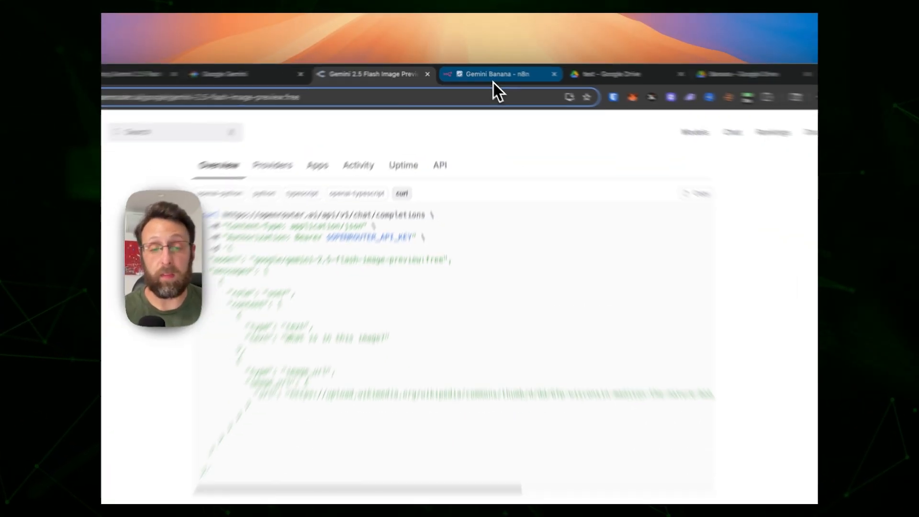
Switch to the Gemini Banana workflow in n8n and add an HTTP Request node after the chat trigger.
{"action": "left_click", "coordinate": [494, 77]}
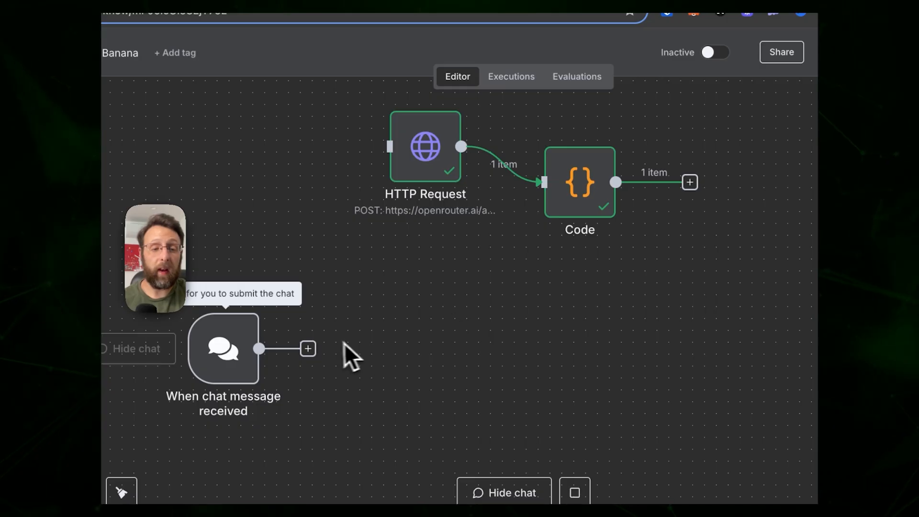
{"action": "left_click", "coordinate": [308, 348]}
{"action": "type", "text": "htt"}
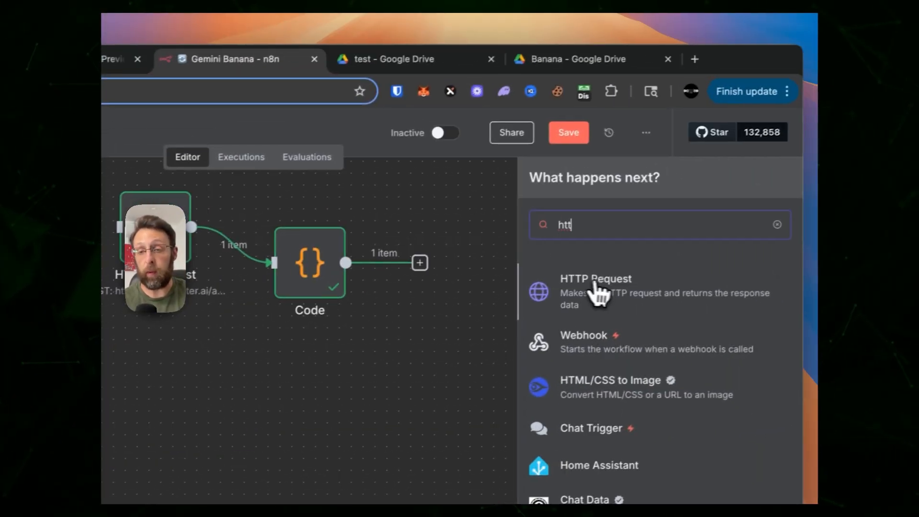
{"action": "left_click", "coordinate": [597, 283]}
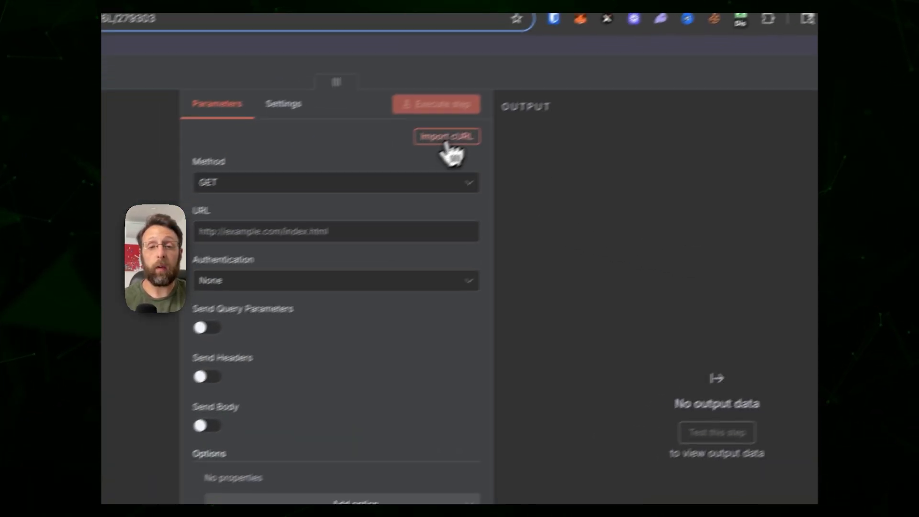
Import the copied OpenRouter cURL command into the new HTTP Request node.
{"action": "left_click", "coordinate": [281, 213]}
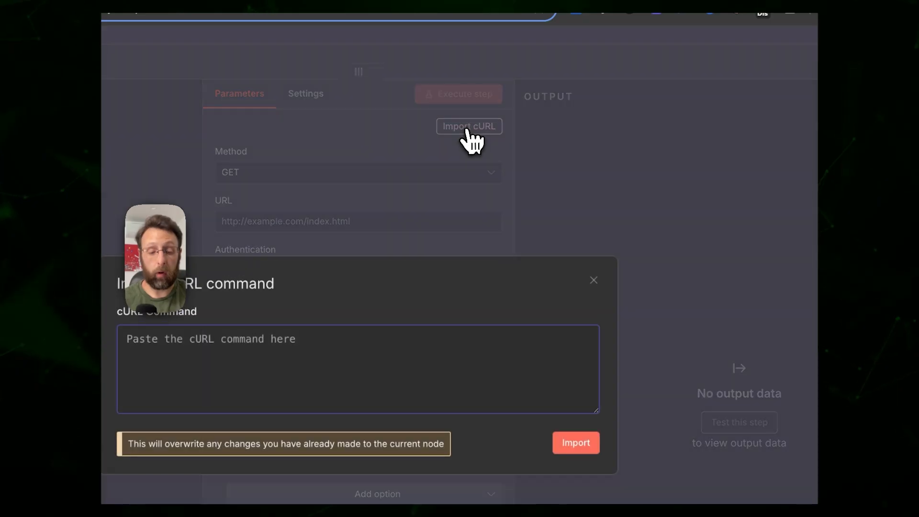
{"action": "key", "text": "ctrl+v"}
{"action": "scroll", "coordinate": [450, 392], "scroll_direction": "up", "scroll_amount": 5}
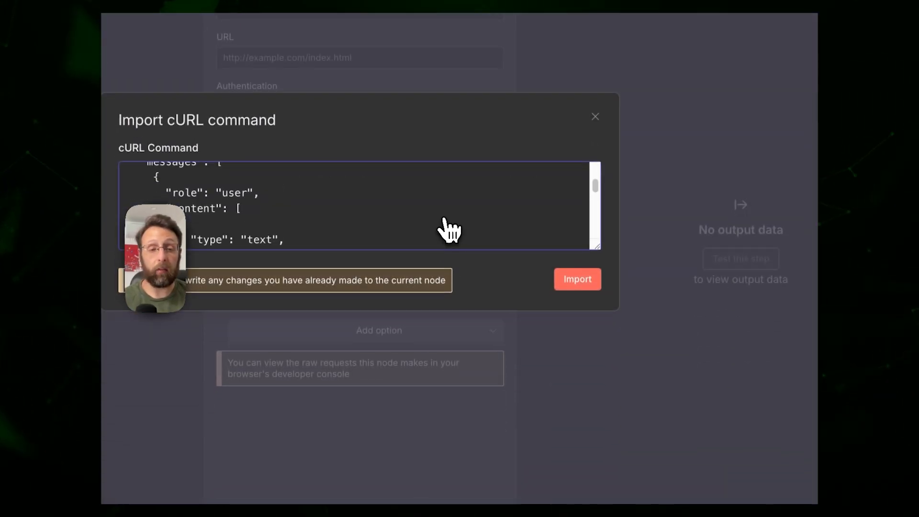
{"action": "scroll", "coordinate": [450, 394], "scroll_direction": "down", "scroll_amount": 5}
{"action": "left_click", "coordinate": [578, 279]}
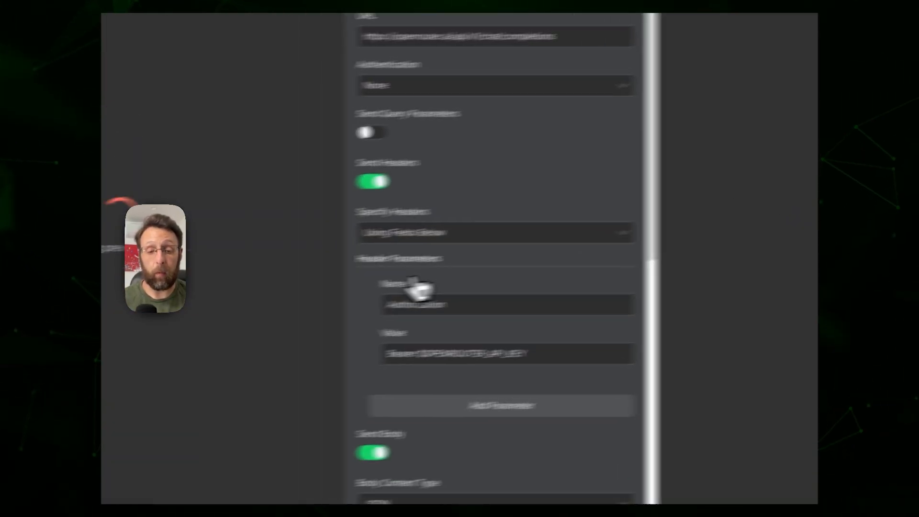
Replace the JSON body of HTTP Request1 with the red panda wizard prompt body copied from the original HTTP Request node.
{"action": "scroll", "coordinate": [218, 307], "scroll_direction": "down", "scroll_amount": 10}
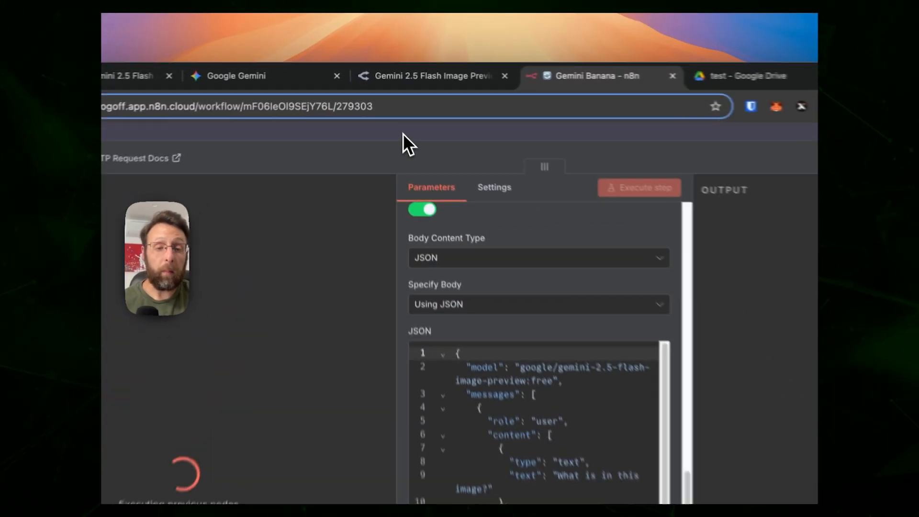
{"action": "left_click", "coordinate": [382, 102]}
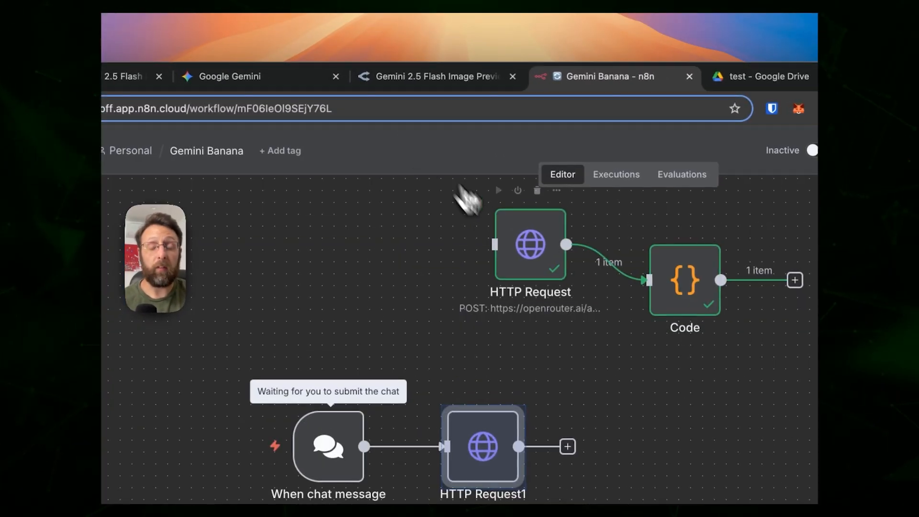
{"action": "double_click", "coordinate": [438, 159]}
{"action": "scroll", "coordinate": [475, 404], "scroll_direction": "down", "scroll_amount": 10}
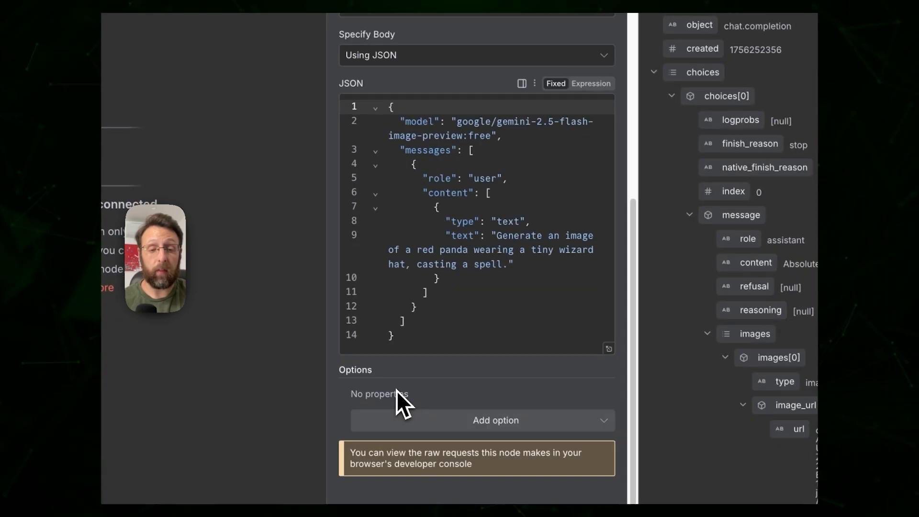
{"action": "left_click", "coordinate": [496, 291]}
{"action": "key", "text": "ctrl+a"}
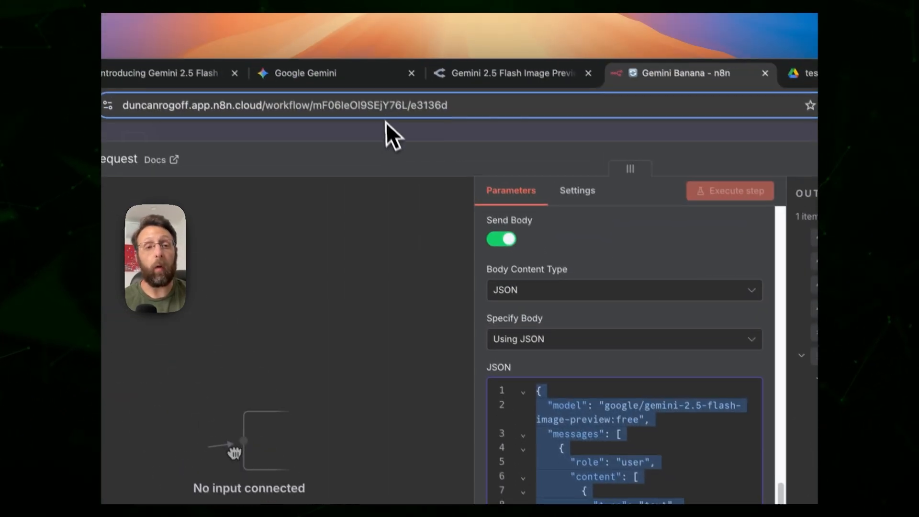
{"action": "left_click", "coordinate": [389, 135]}
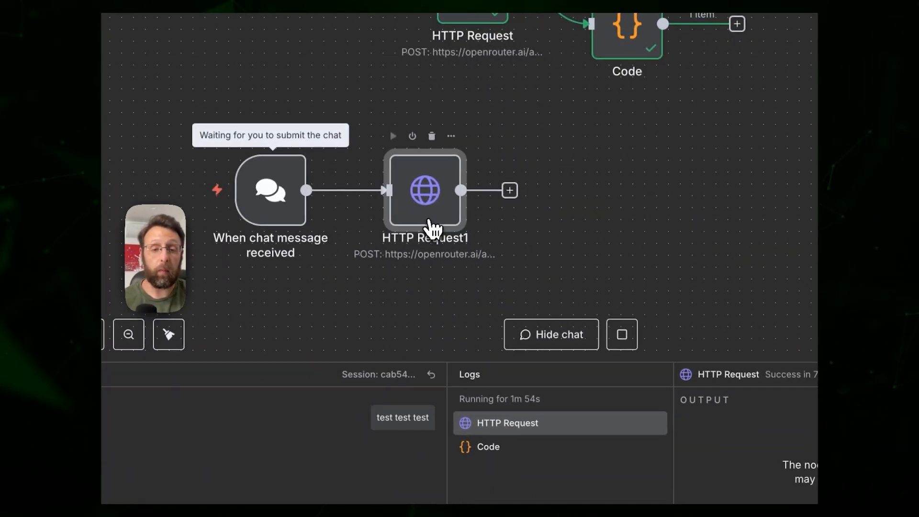
{"action": "double_click", "coordinate": [564, 467]}
{"action": "scroll", "coordinate": [511, 388], "scroll_direction": "down", "scroll_amount": 7}
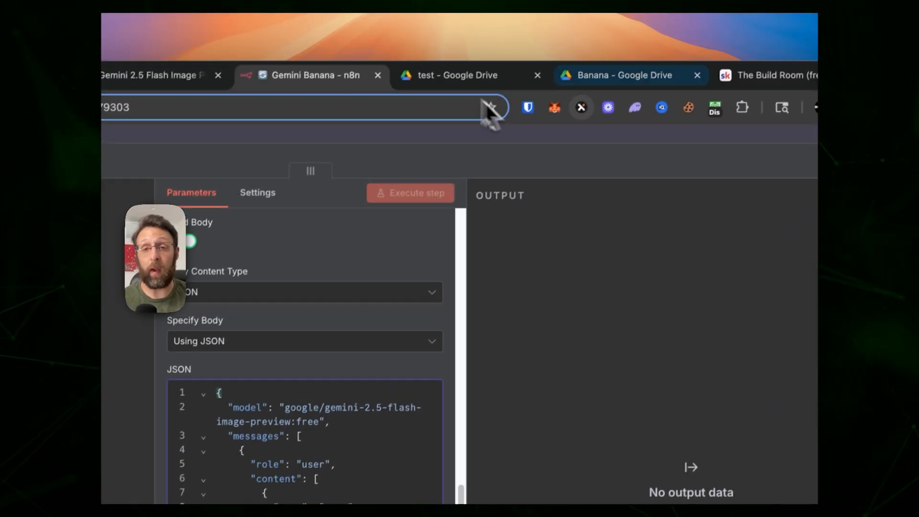
View the test image in Google Drive, and return to n8n to check HTTP Request1's Authorization header.
{"action": "left_click", "coordinate": [441, 77]}
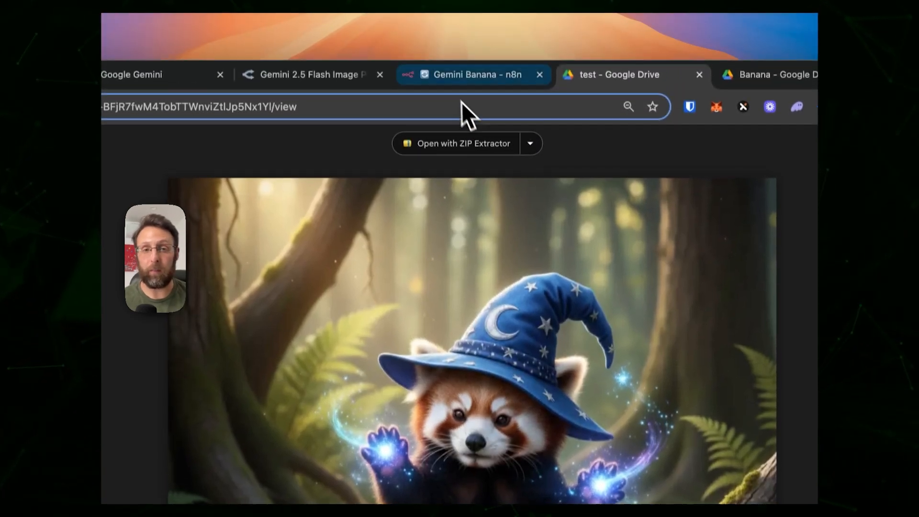
{"action": "left_click", "coordinate": [467, 75]}
{"action": "scroll", "coordinate": [444, 279], "scroll_direction": "down", "scroll_amount": 3}
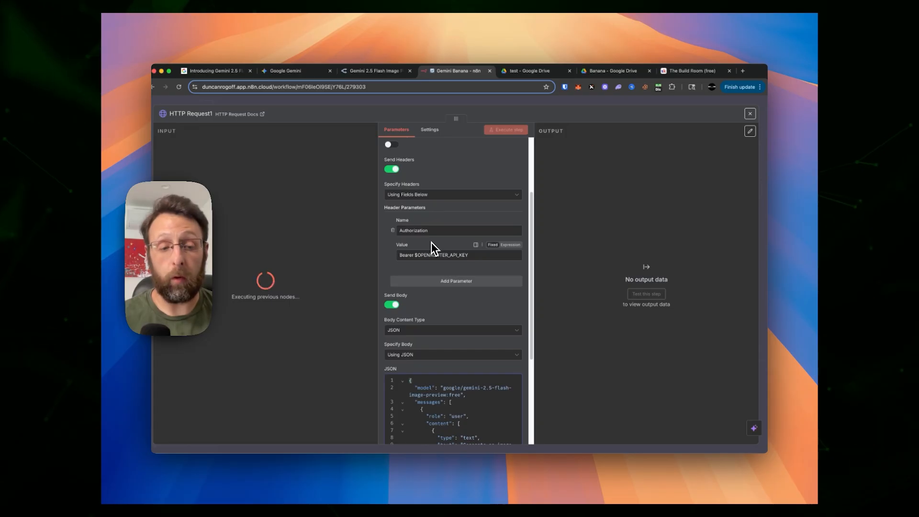
Create an OpenRouter API key named banana, copy the new key, and return to the Gemini Banana workflow in n8n.
{"action": "left_click", "coordinate": [366, 71]}
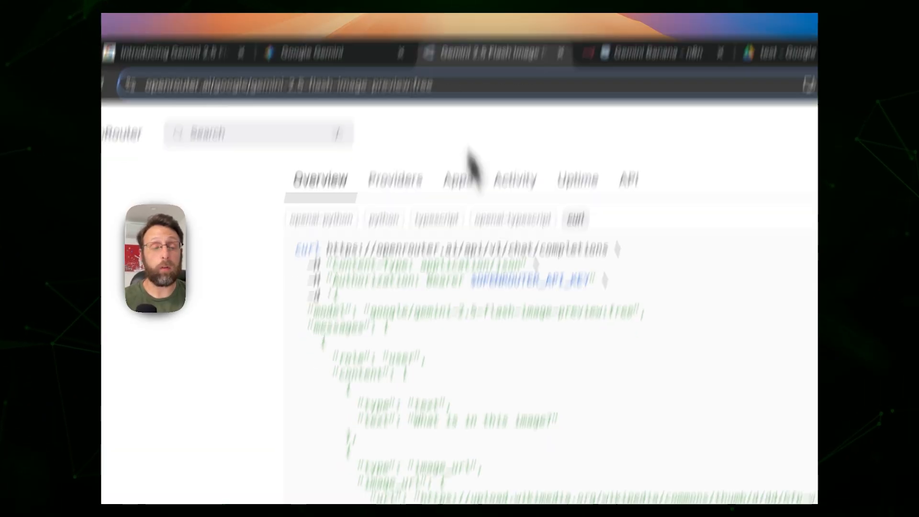
{"action": "scroll", "coordinate": [570, 346], "scroll_direction": "up", "scroll_amount": 5}
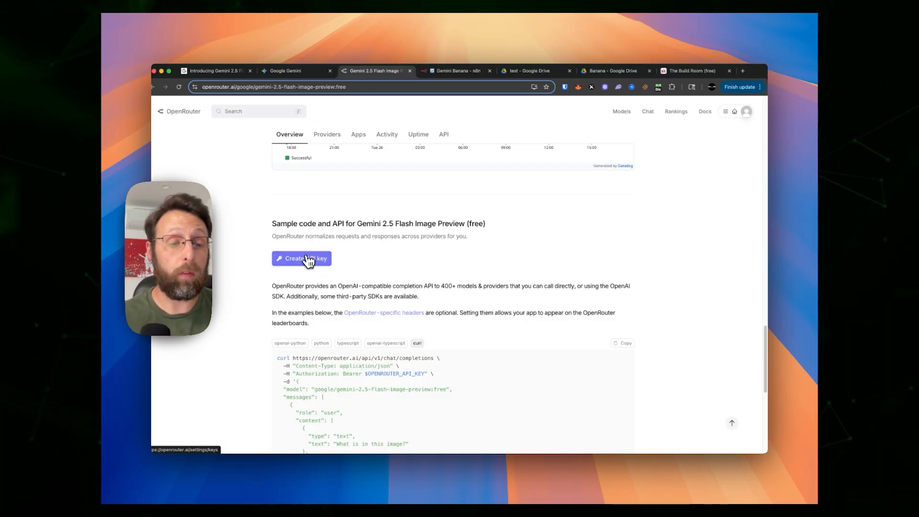
{"action": "left_click", "coordinate": [308, 261]}
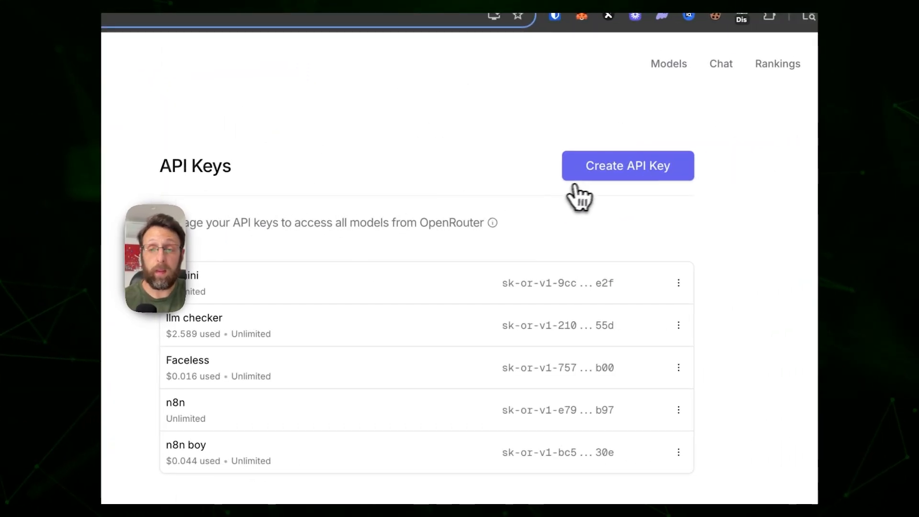
{"action": "left_click", "coordinate": [614, 170]}
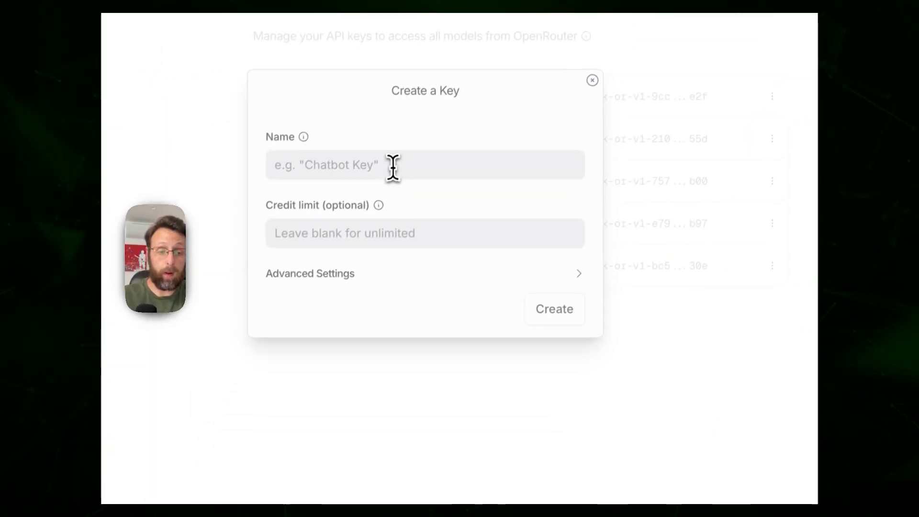
{"action": "left_click", "coordinate": [298, 354]}
{"action": "type", "text": "banana"}
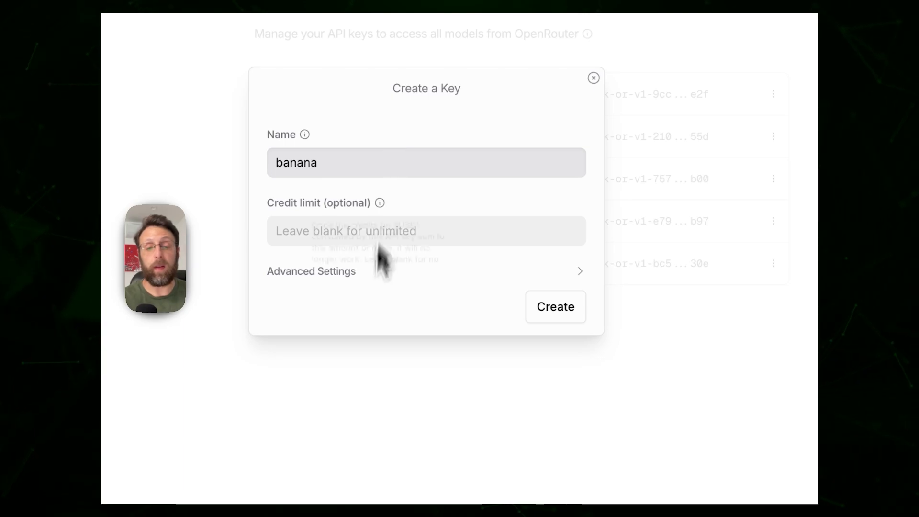
{"action": "left_click", "coordinate": [539, 312]}
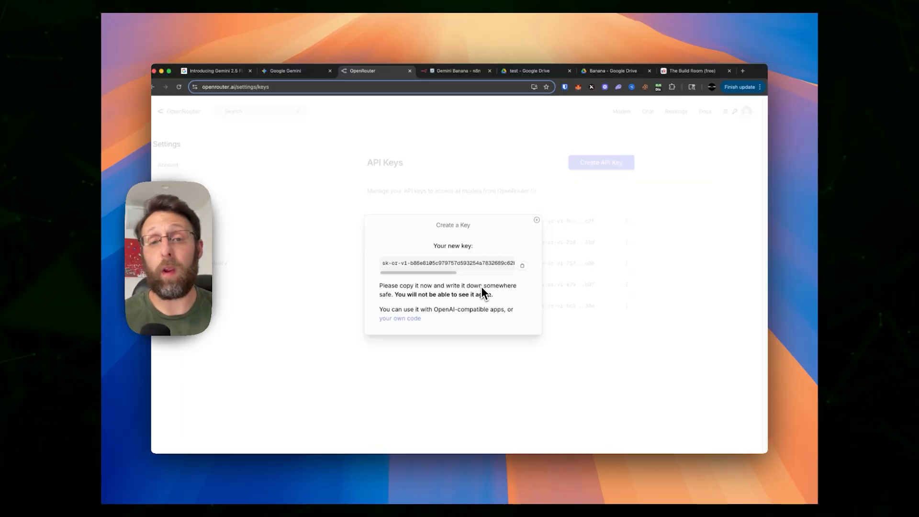
{"action": "left_click", "coordinate": [523, 267]}
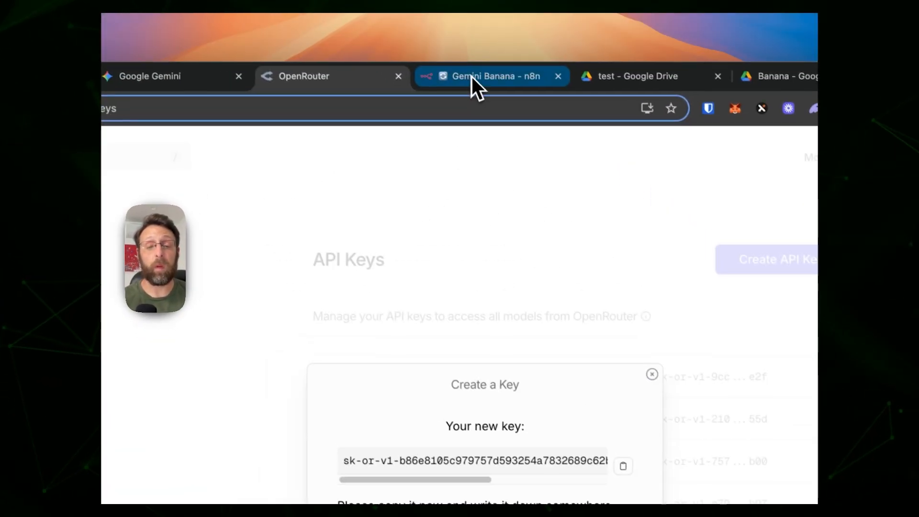
{"action": "left_click", "coordinate": [472, 76]}
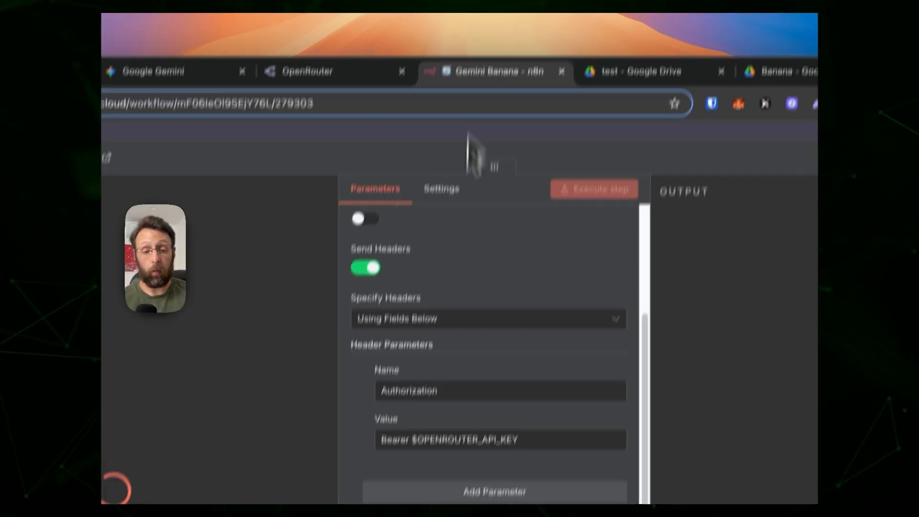
Remove the $OPENROUTER_API_KEY placeholder from the Authorization header value, keeping only Bearer.
{"action": "scroll", "coordinate": [499, 352], "scroll_direction": "up", "scroll_amount": 3}
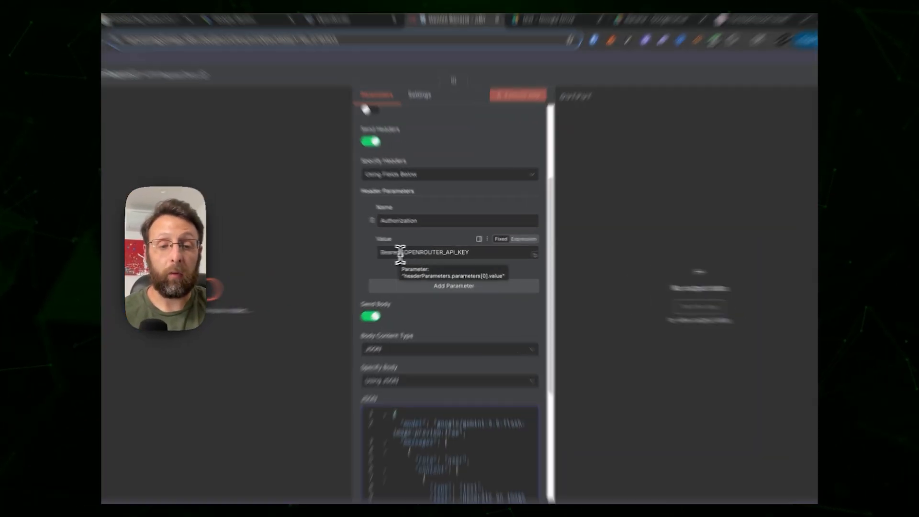
{"action": "left_click_drag", "start_coordinate": [415, 252], "coordinate": [510, 256]}
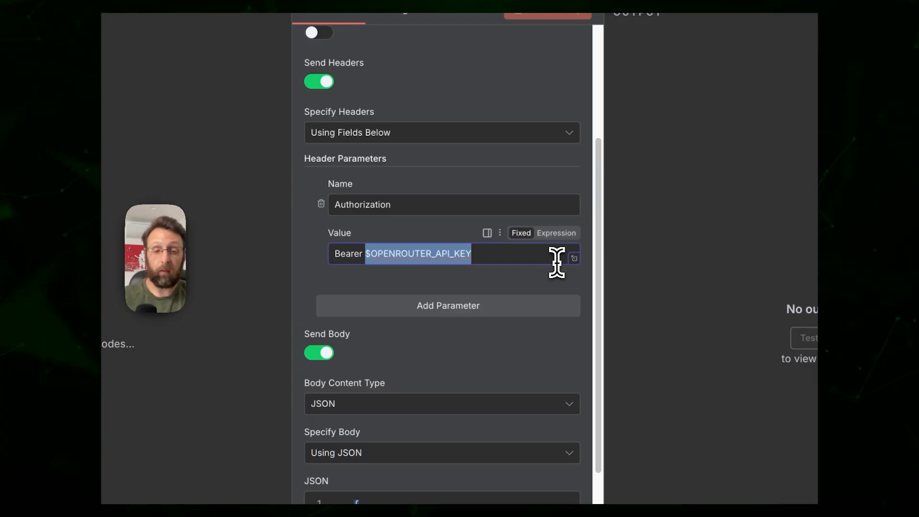
{"action": "key", "text": "BackSpace"}
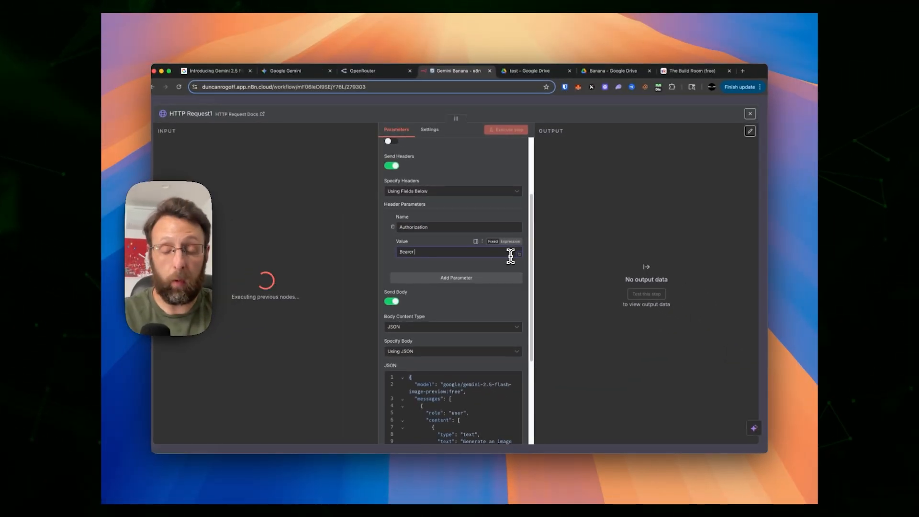
{"action": "key", "text": "super+v"}
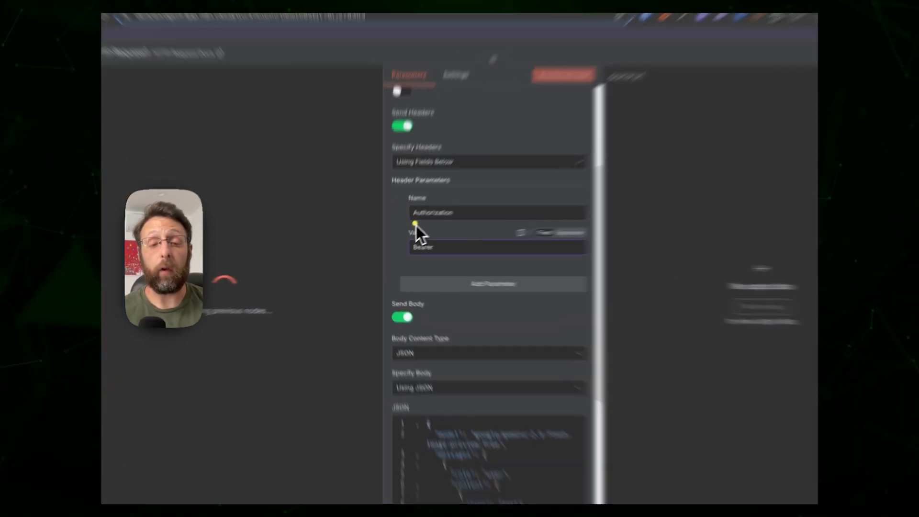
{"action": "left_click_drag", "start_coordinate": [415, 223], "coordinate": [478, 224]}
{"action": "left_click_drag", "start_coordinate": [416, 258], "coordinate": [469, 256]}
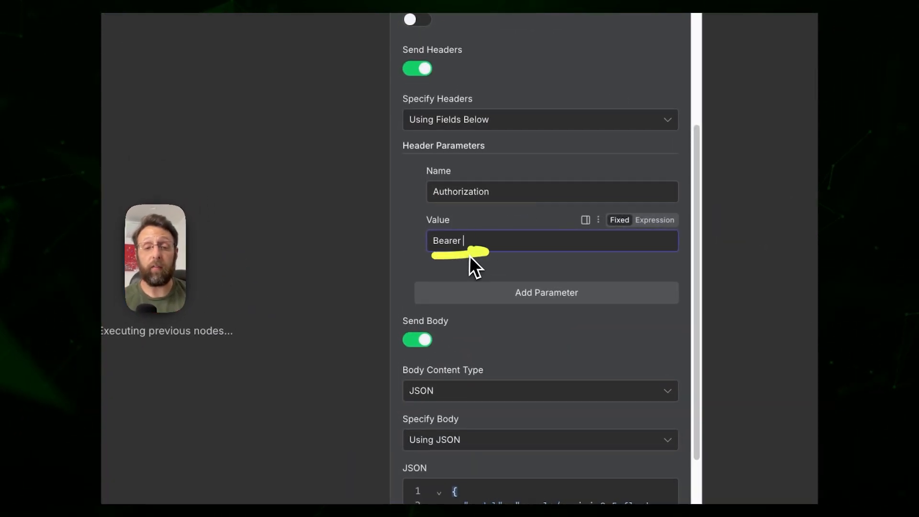
Set HTTP Request1's authentication to Generic Credential Type with Header Auth as the generic auth type.
{"action": "scroll", "coordinate": [486, 240], "scroll_direction": "up", "scroll_amount": 5}
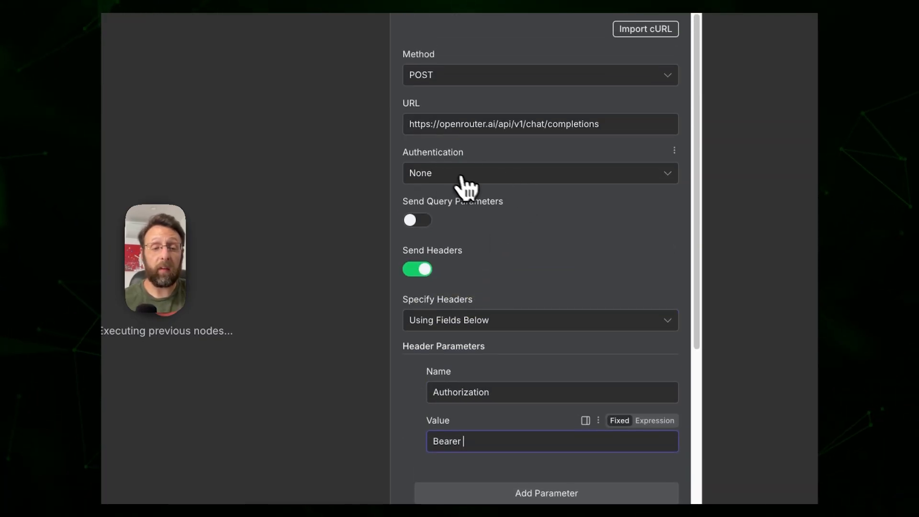
{"action": "left_click", "coordinate": [464, 184]}
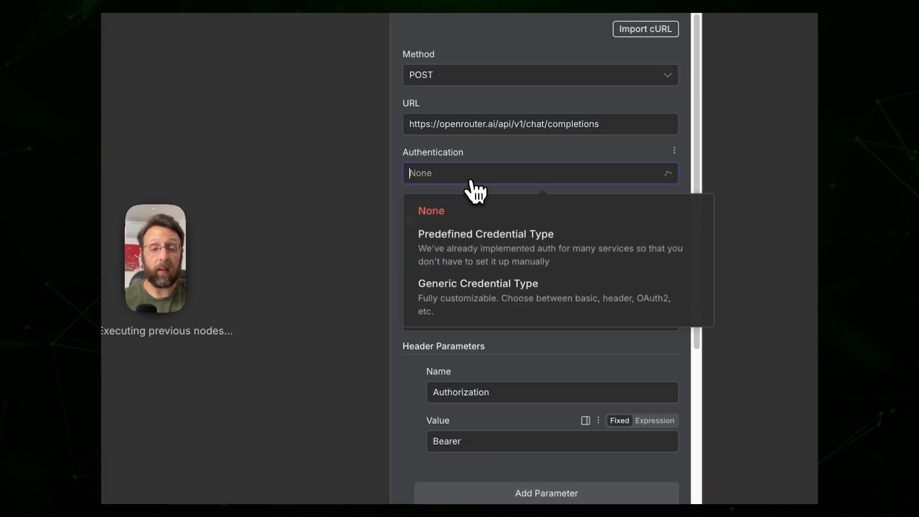
{"action": "left_click", "coordinate": [463, 290]}
{"action": "left_click", "coordinate": [509, 224]}
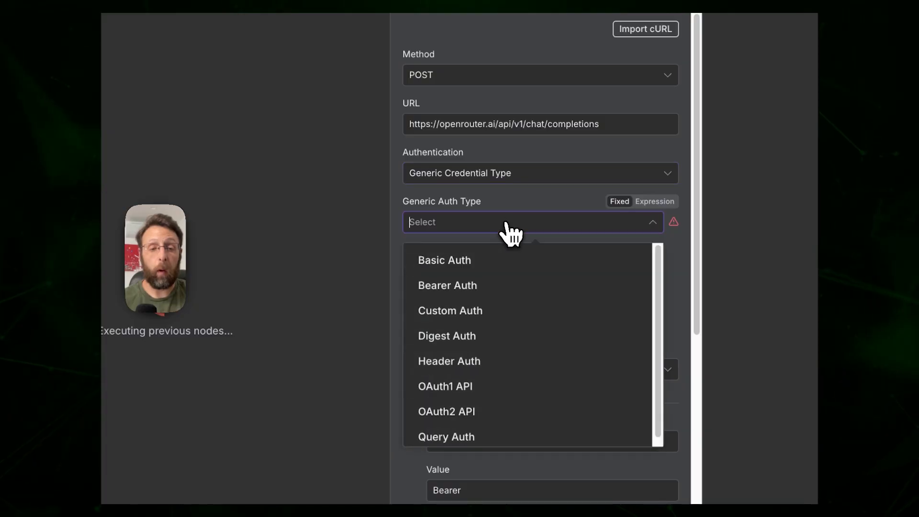
{"action": "left_click", "coordinate": [454, 358]}
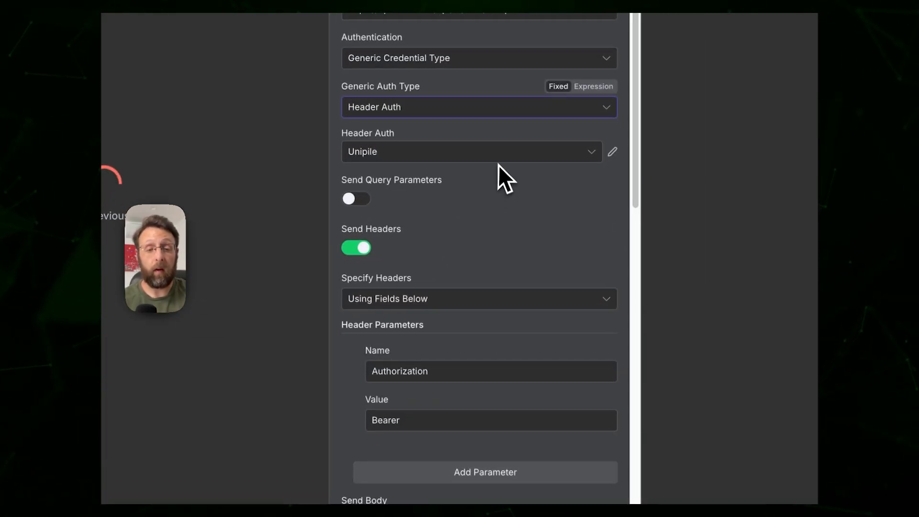
Start a new Header Auth credential for HTTP Request1 and name it OpenRouter Banana.
{"action": "left_click", "coordinate": [536, 157]}
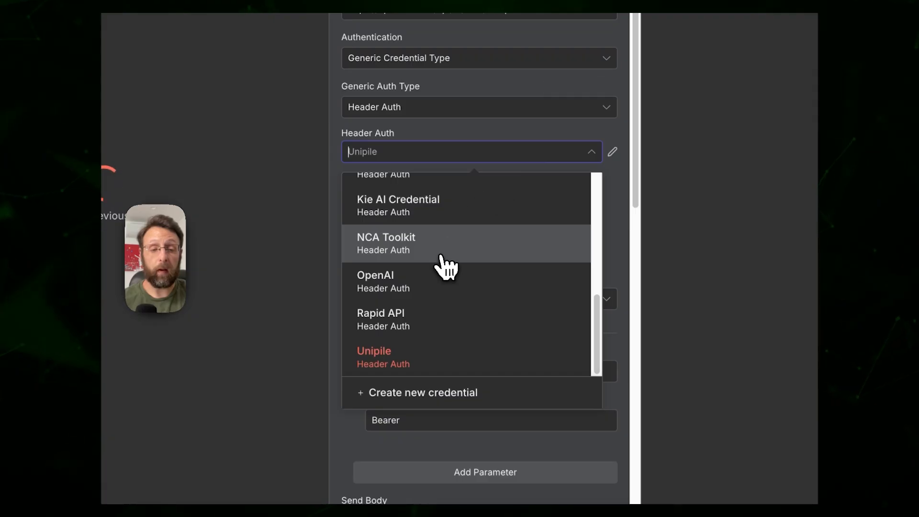
{"action": "left_click", "coordinate": [402, 393]}
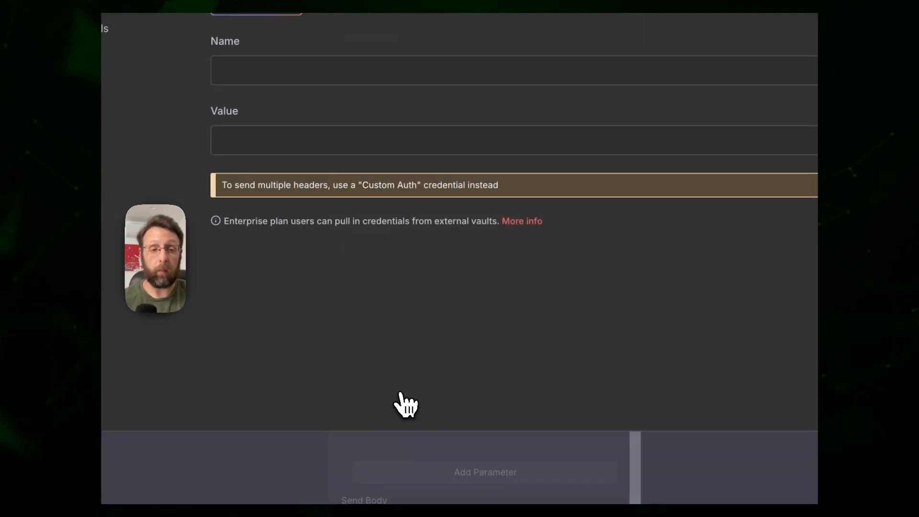
{"action": "left_click", "coordinate": [366, 162]}
{"action": "type", "text": "Gemin"}
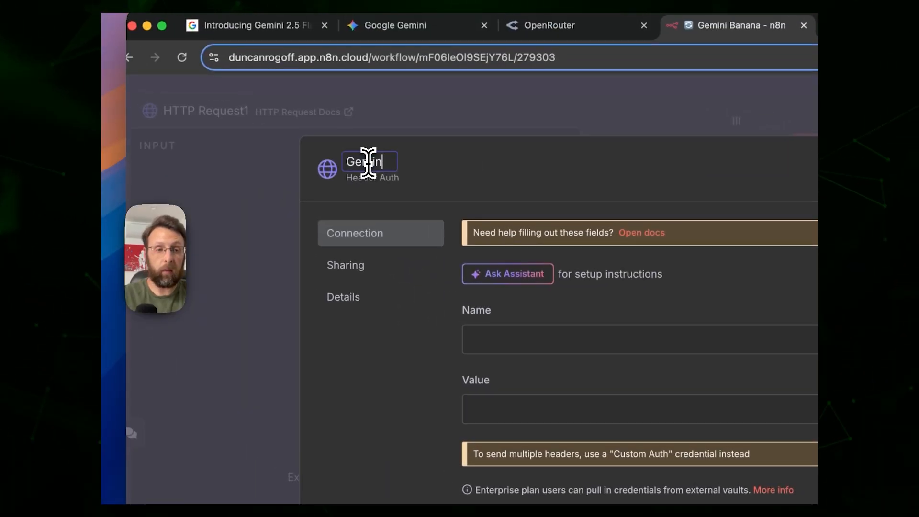
{"action": "type", "text": "OpenRouter Banana"}
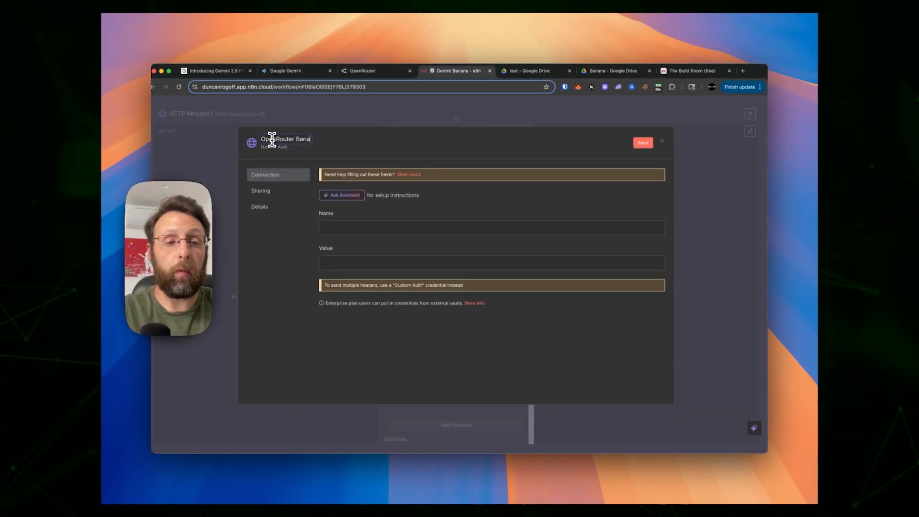
Set the credential's header name to Authorization and its value to Bearer followed by the OpenRouter API key, and save it.
{"action": "left_click", "coordinate": [358, 227]}
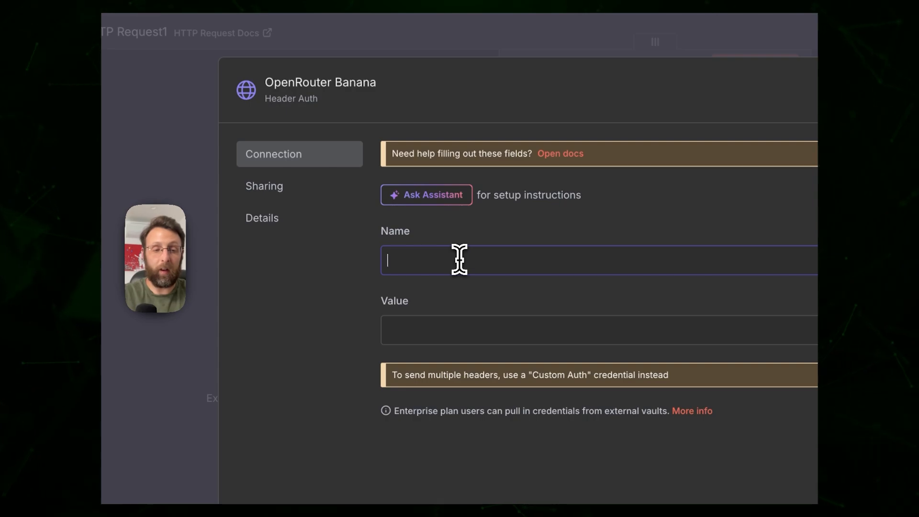
{"action": "type", "text": "Authorization"}
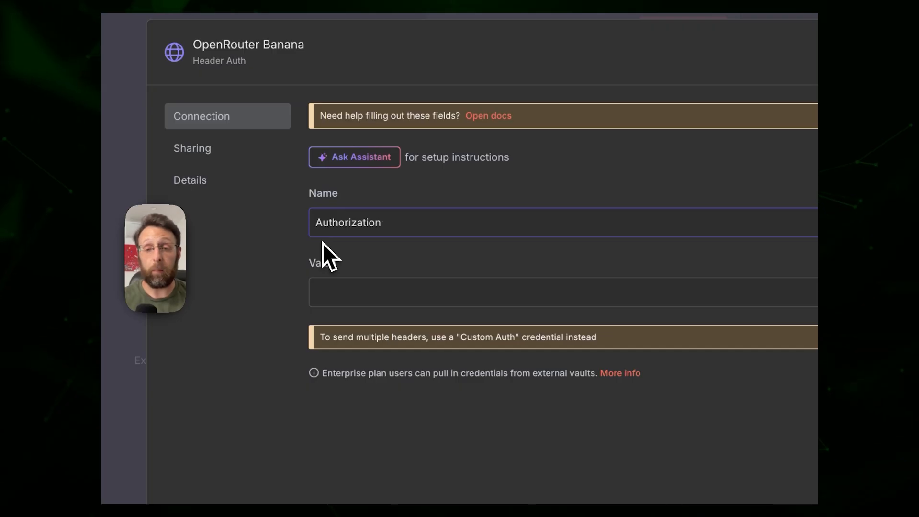
{"action": "left_click", "coordinate": [351, 299]}
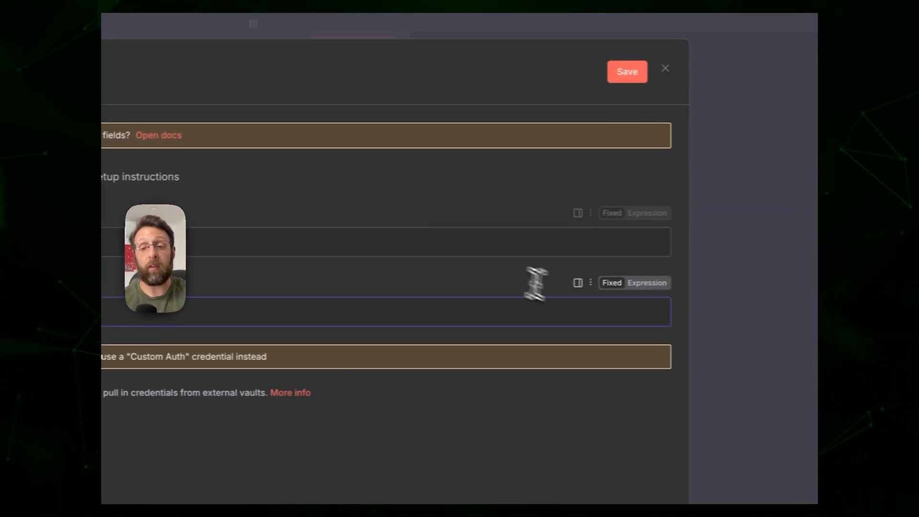
{"action": "left_click", "coordinate": [611, 263]}
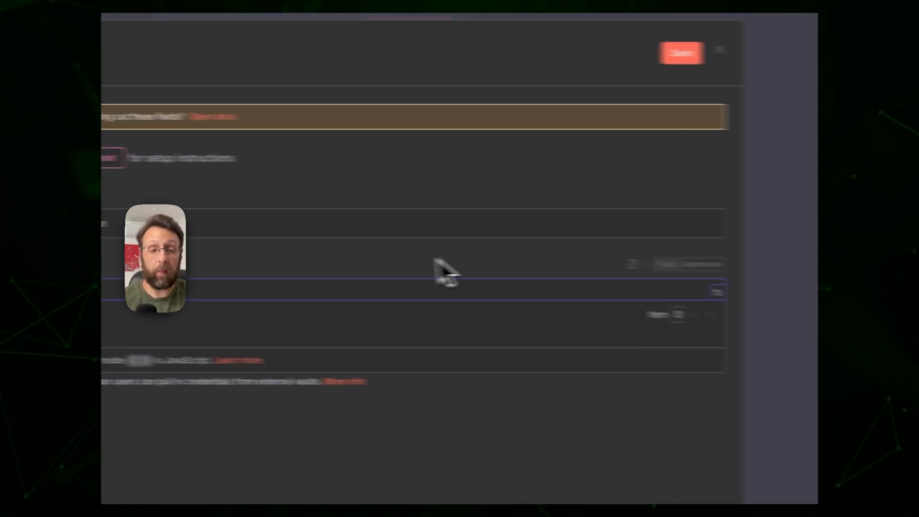
{"action": "type", "text": "Bearer"}
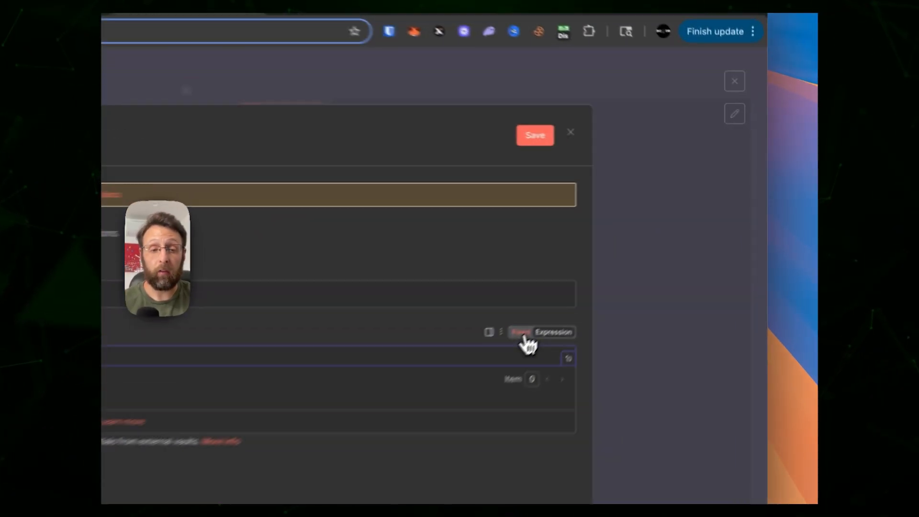
{"action": "left_click", "coordinate": [635, 249]}
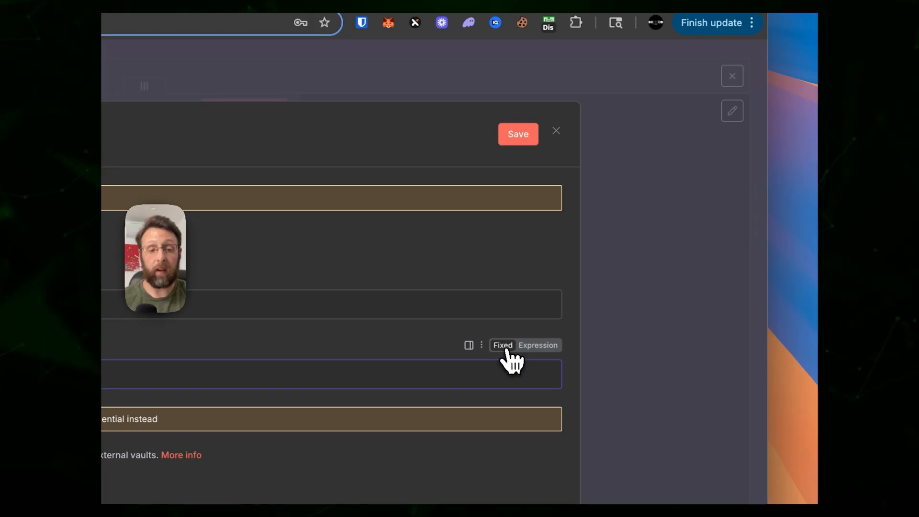
{"action": "left_click", "coordinate": [524, 134]}
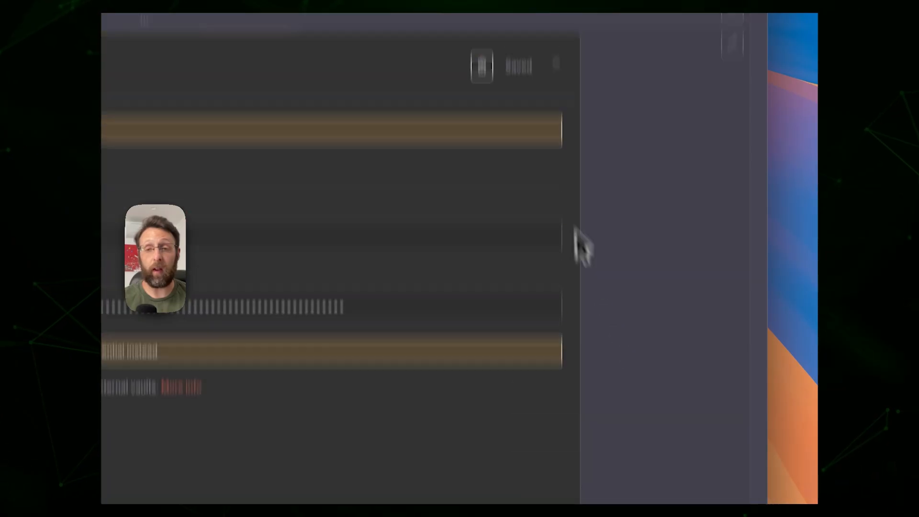
{"action": "left_click", "coordinate": [556, 173]}
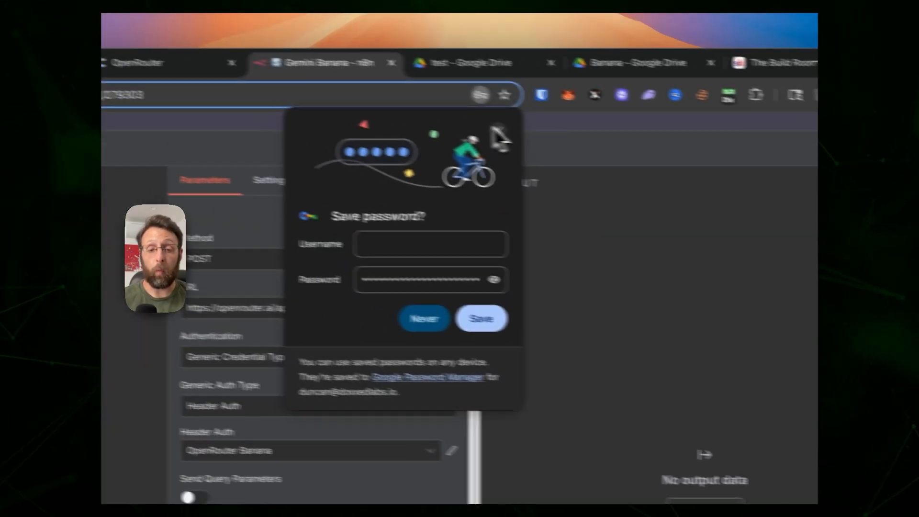
{"action": "left_click", "coordinate": [318, 99]}
Delete the Authorization header parameter from HTTP Request1.
{"action": "scroll", "coordinate": [484, 230], "scroll_direction": "down", "scroll_amount": 4}
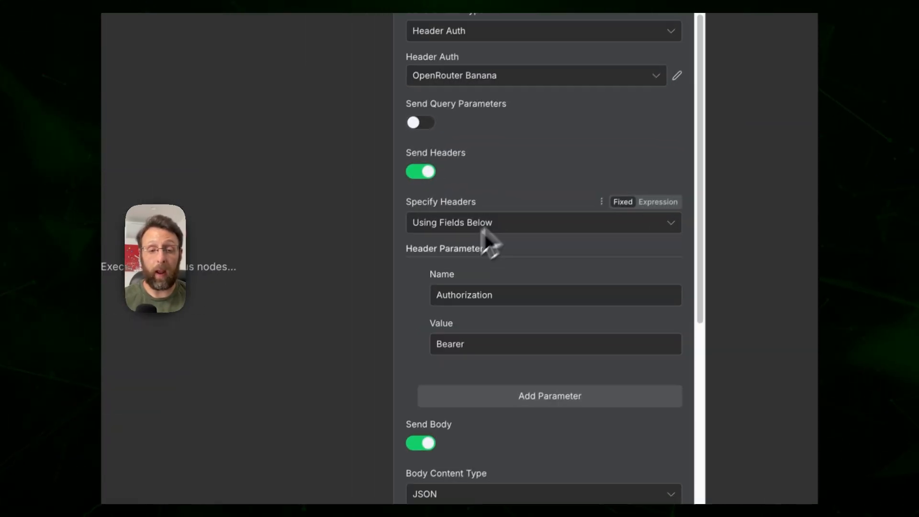
{"action": "left_click", "coordinate": [424, 292]}
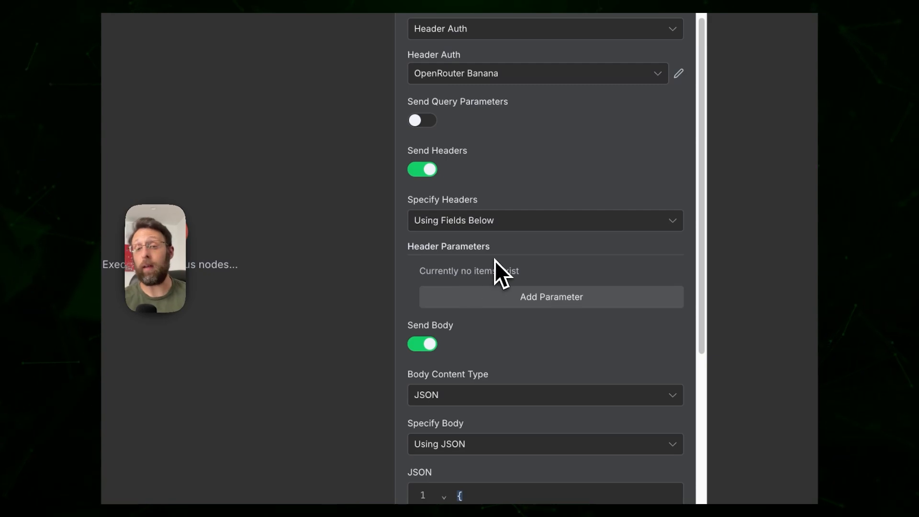
{"action": "scroll", "coordinate": [536, 194], "scroll_direction": "down", "scroll_amount": 3}
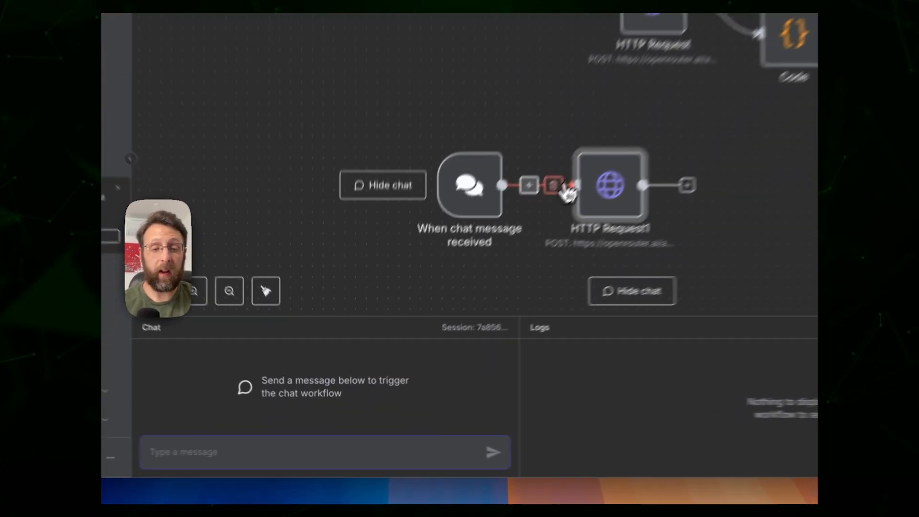
Disconnect the chat trigger from HTTP Request1 and send the chat message "a panda riding a motorcycle".
{"action": "left_click", "coordinate": [560, 187]}
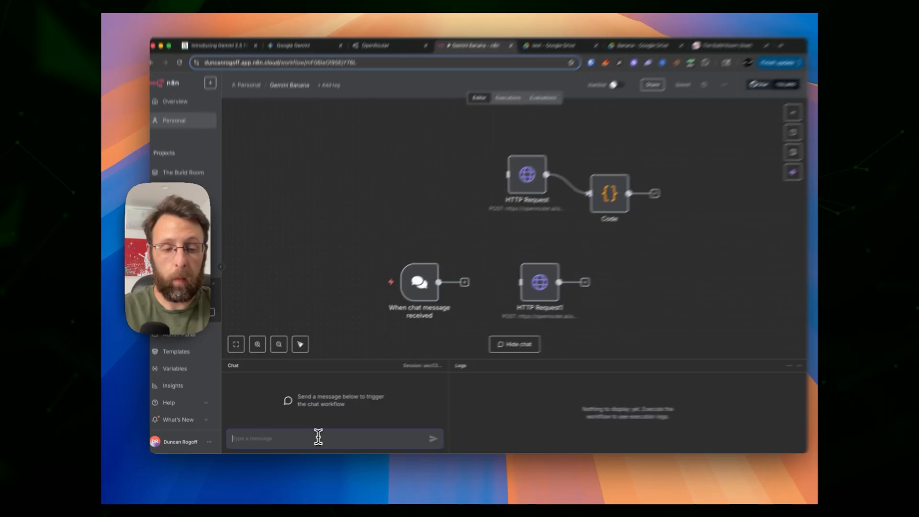
{"action": "type", "text": "a panda riding a moto"}
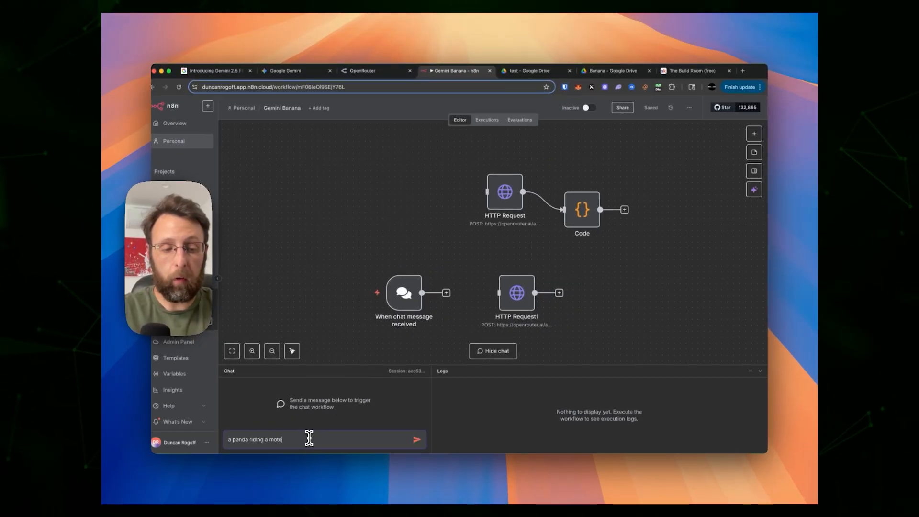
{"action": "type", "text": "rcycle"}
{"action": "key", "text": "Return"}
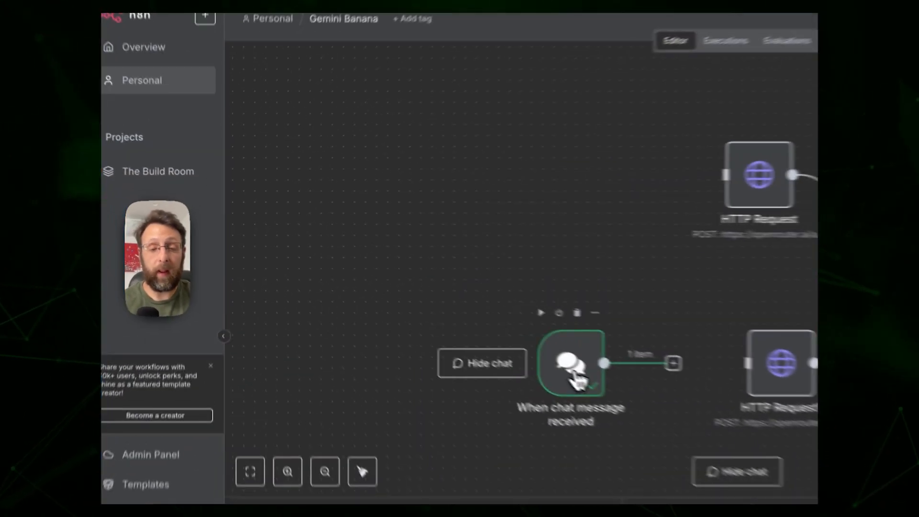
Pin the output data of the When chat message received trigger and return to the workflow canvas.
{"action": "double_click", "coordinate": [574, 374]}
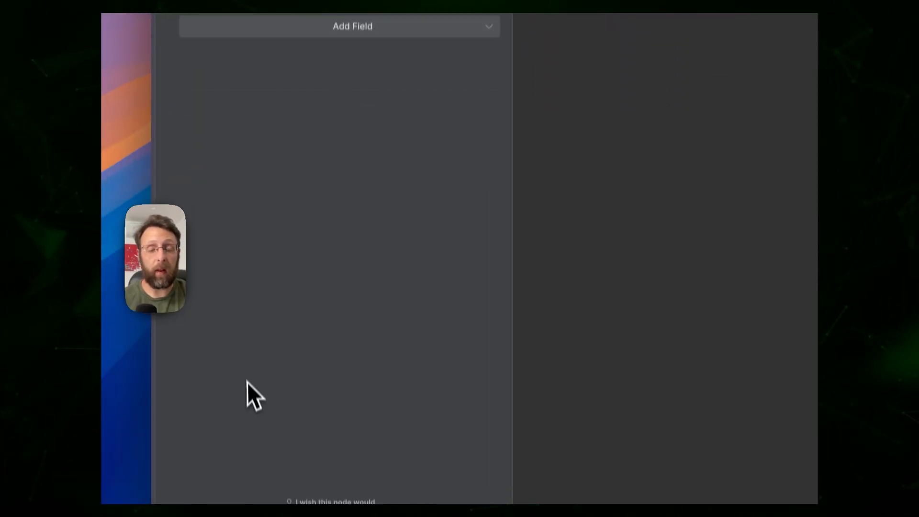
{"action": "left_click", "coordinate": [731, 203]}
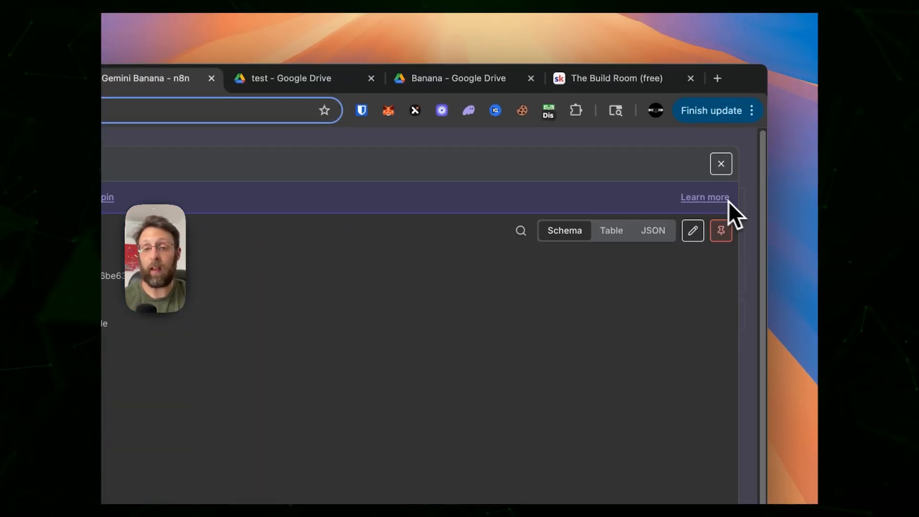
{"action": "left_click", "coordinate": [392, 148]}
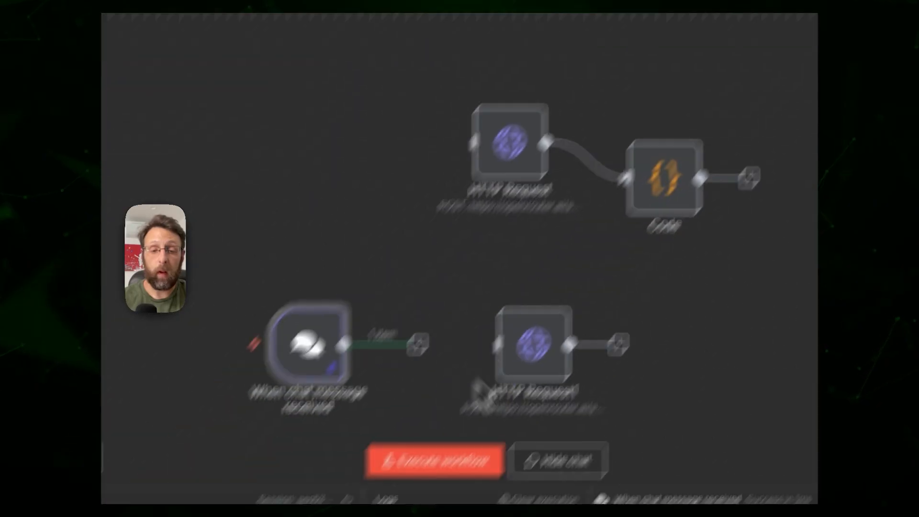
Reconnect the chat trigger to HTTP Request1 and remove the empty header parameter from HTTP Request1.
{"action": "left_click_drag", "start_coordinate": [473, 279], "coordinate": [511, 305]}
{"action": "scroll", "coordinate": [513, 306], "scroll_direction": "down", "scroll_amount": 6}
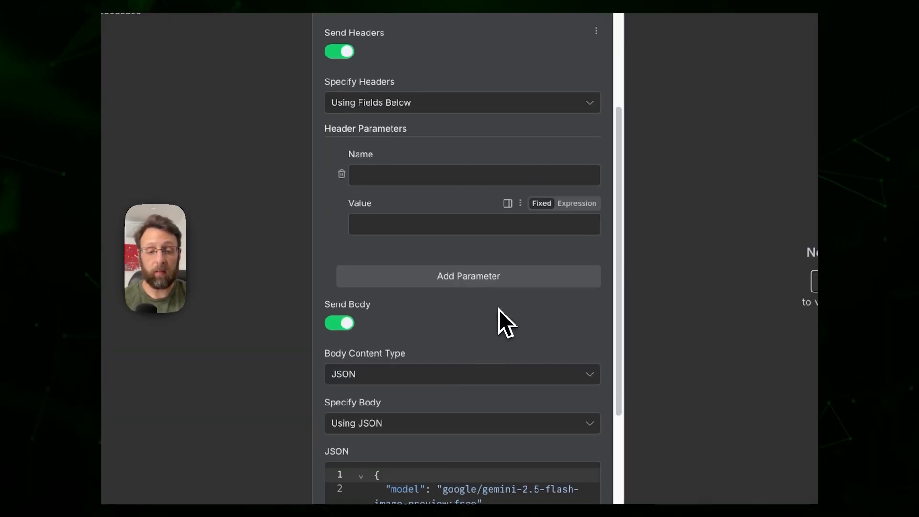
{"action": "left_click", "coordinate": [337, 115]}
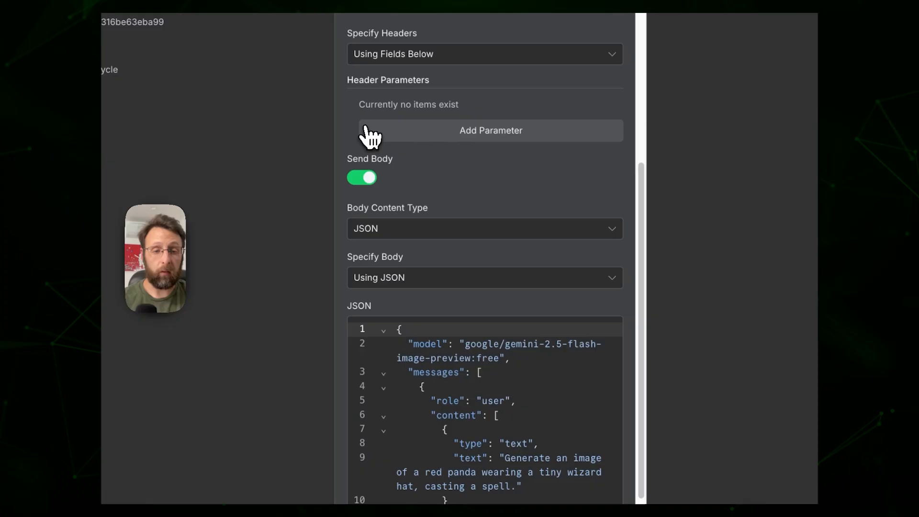
Make HTTP Request1's JSON body an expression and replace the red panda description after "Generate an image of" with the trigger's chatInput field.
{"action": "scroll", "coordinate": [437, 154], "scroll_direction": "down", "scroll_amount": 3}
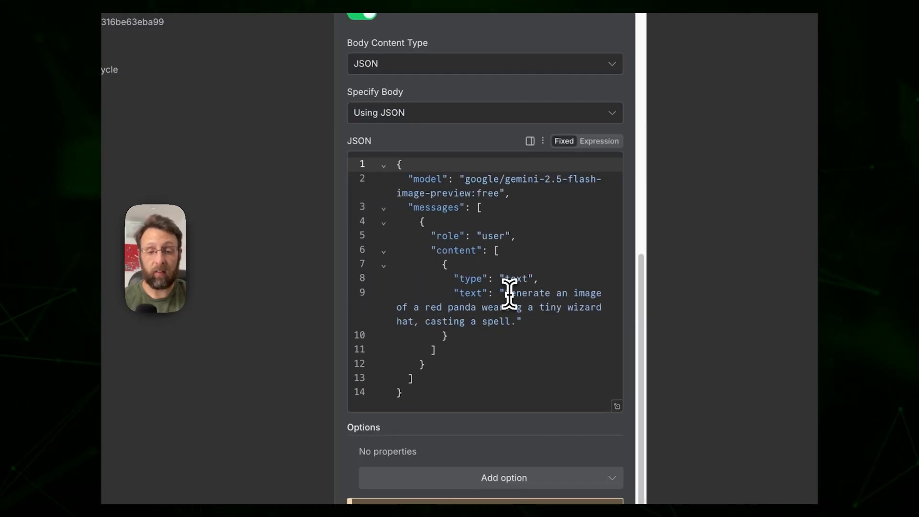
{"action": "left_click_drag", "start_coordinate": [412, 310], "coordinate": [485, 320]}
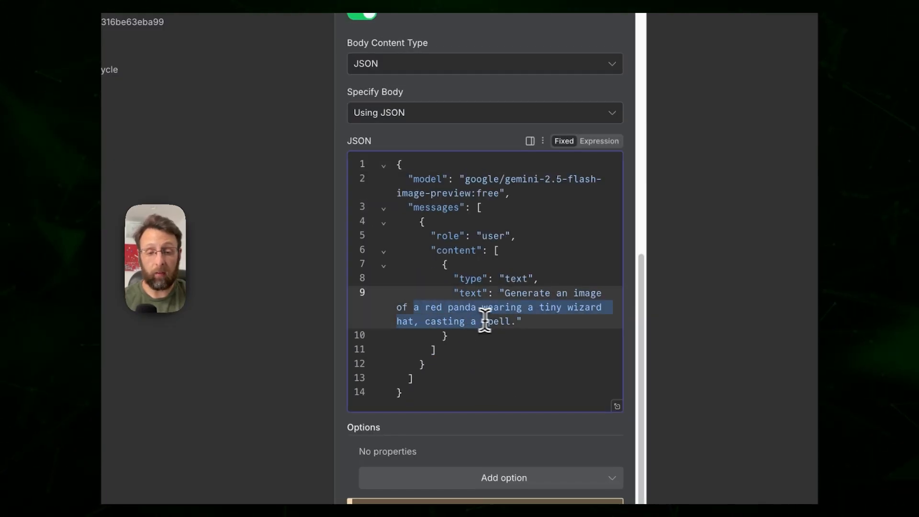
{"action": "key", "text": "BackSpace"}
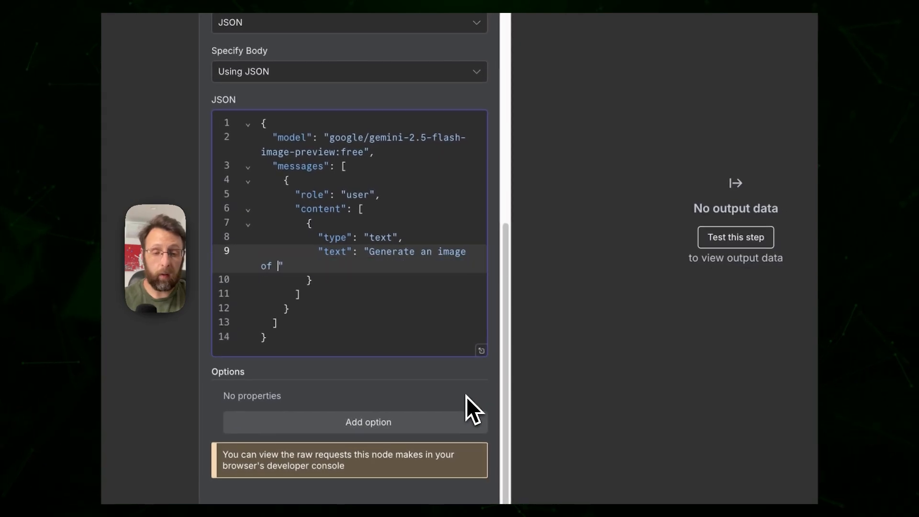
{"action": "left_click", "coordinate": [599, 140]}
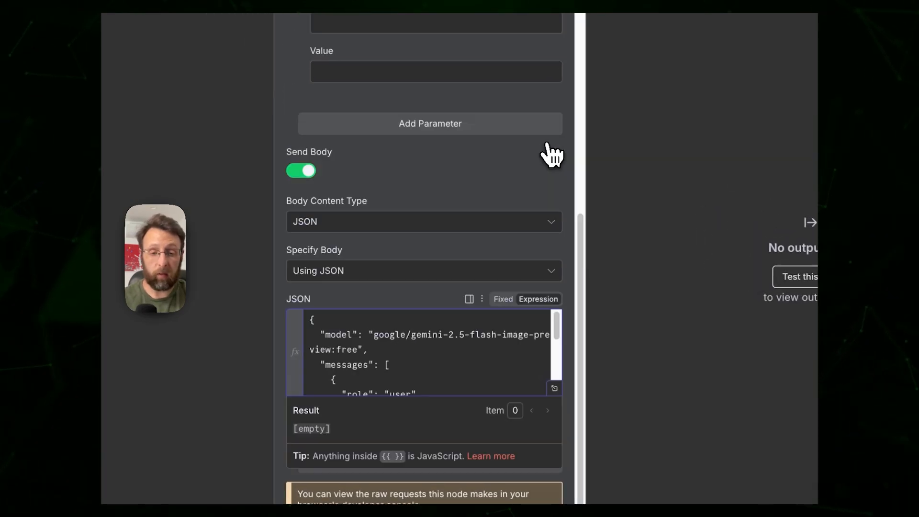
{"action": "left_click", "coordinate": [554, 389]}
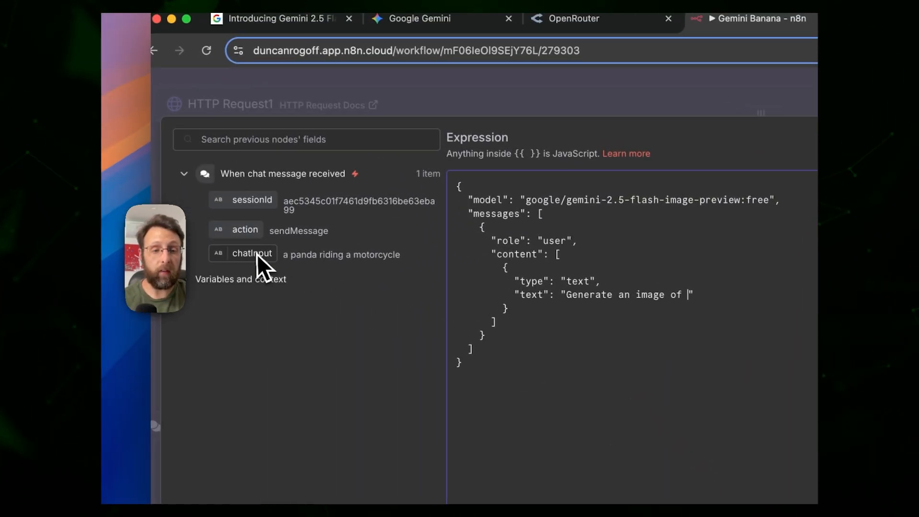
{"action": "left_click_drag", "start_coordinate": [257, 254], "coordinate": [687, 297]}
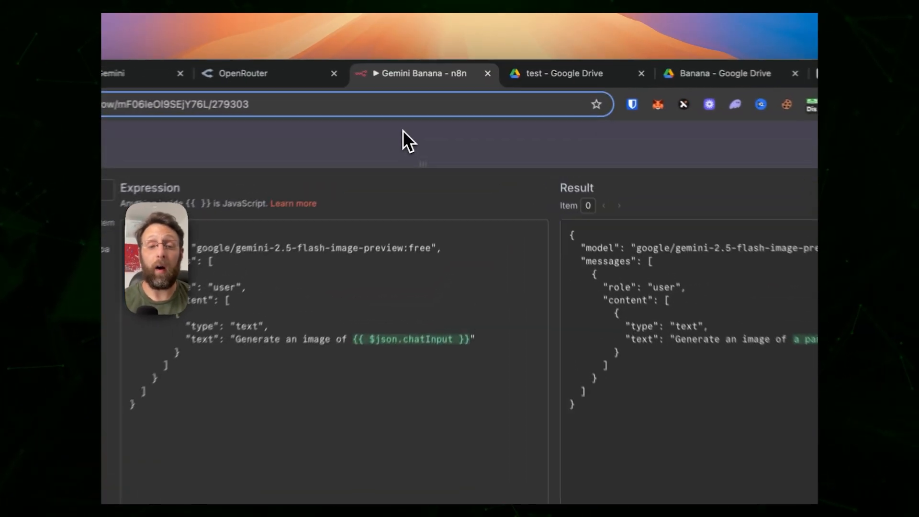
{"action": "left_click", "coordinate": [461, 108]}
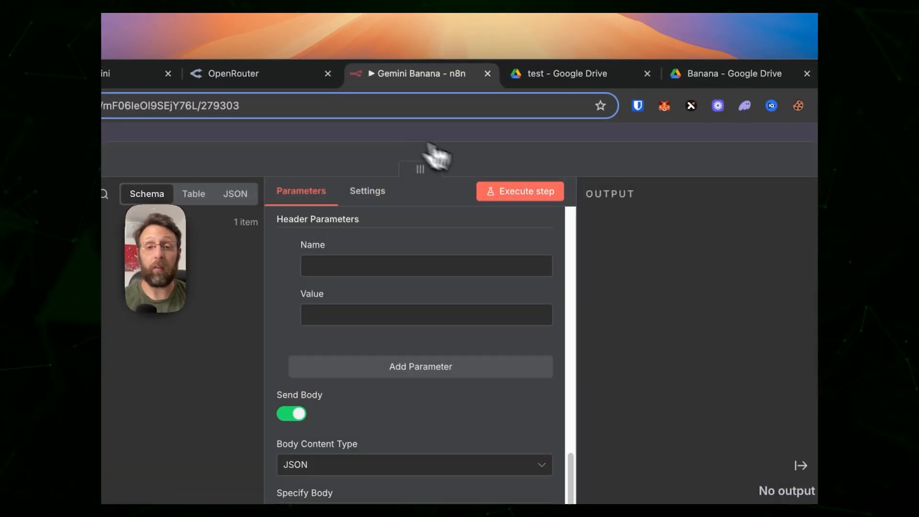
Execute HTTP Request1 on its own and examine the message content and image URL in its output.
{"action": "left_click", "coordinate": [501, 131]}
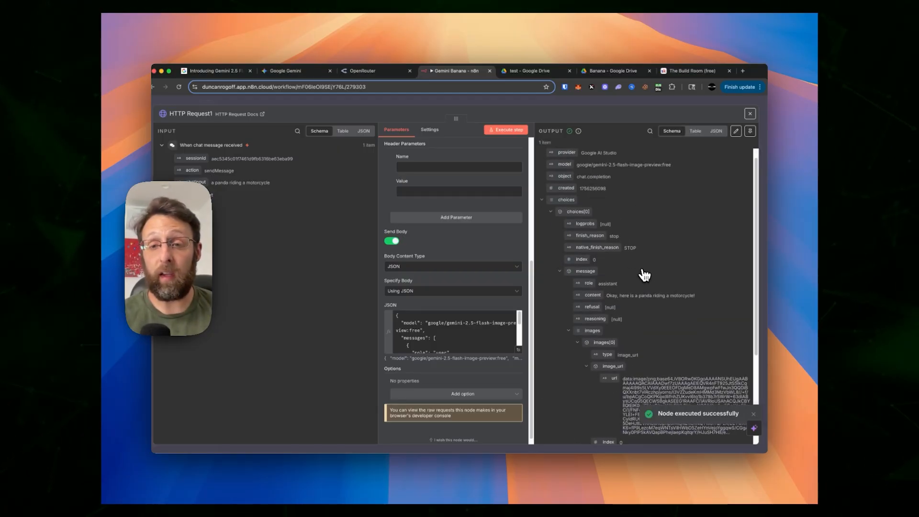
{"action": "scroll", "coordinate": [637, 207], "scroll_direction": "down", "scroll_amount": 3}
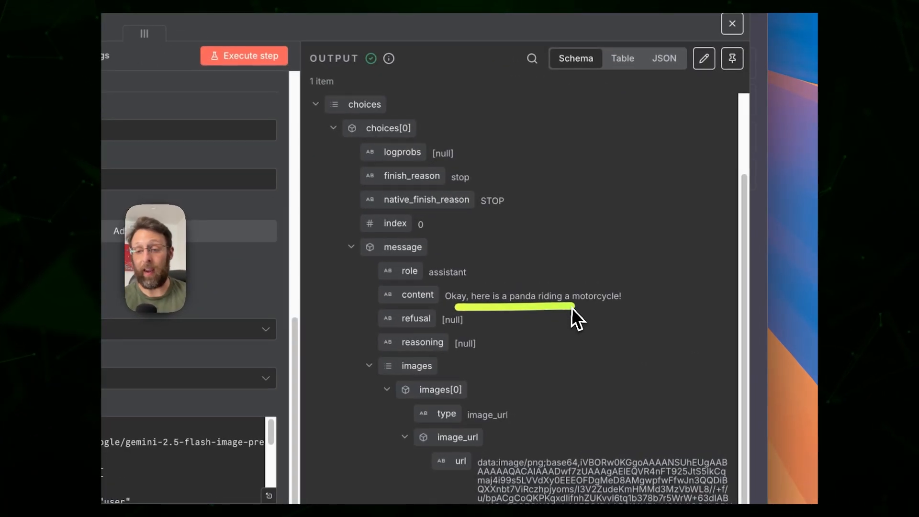
{"action": "scroll", "coordinate": [670, 256], "scroll_direction": "down", "scroll_amount": 3}
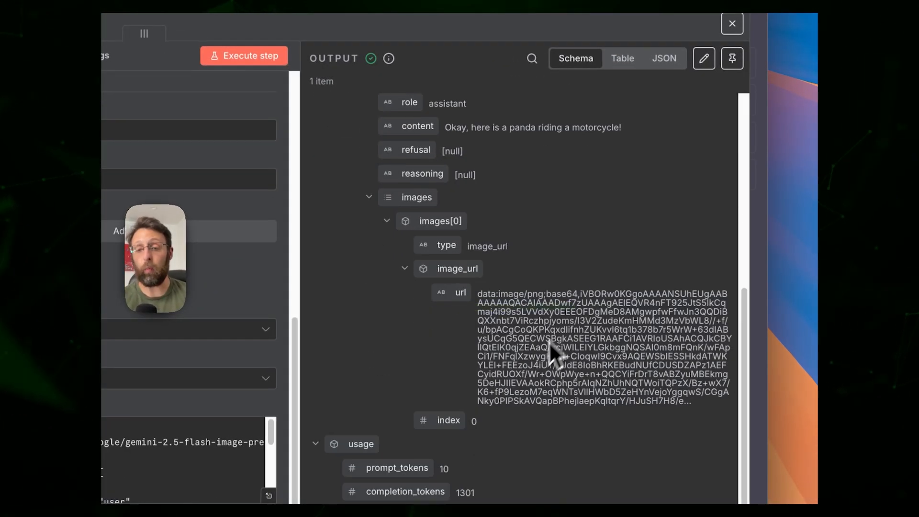
{"action": "left_click_drag", "start_coordinate": [425, 305], "coordinate": [446, 313]}
{"action": "left_click_drag", "start_coordinate": [463, 366], "coordinate": [465, 388]}
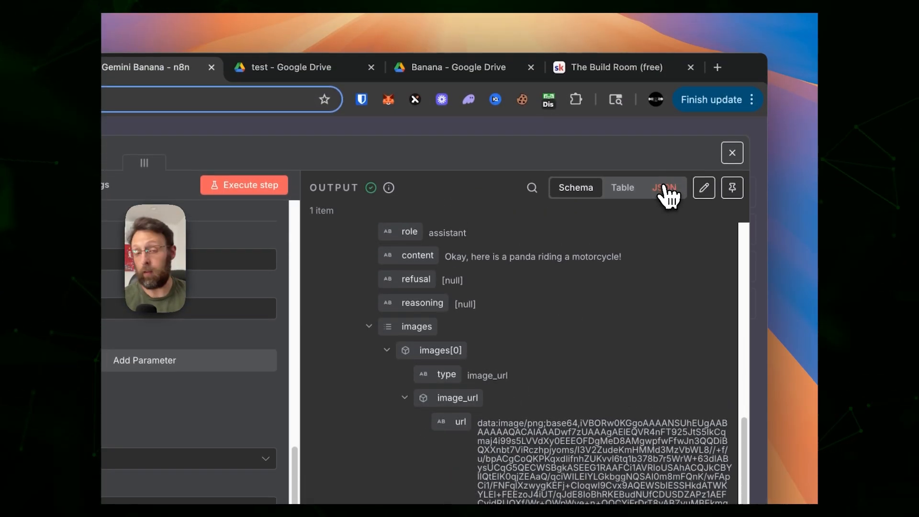
Examine the base64 image data in the JSON view of HTTP Request1's output, then return to the canvas.
{"action": "left_click", "coordinate": [664, 187]}
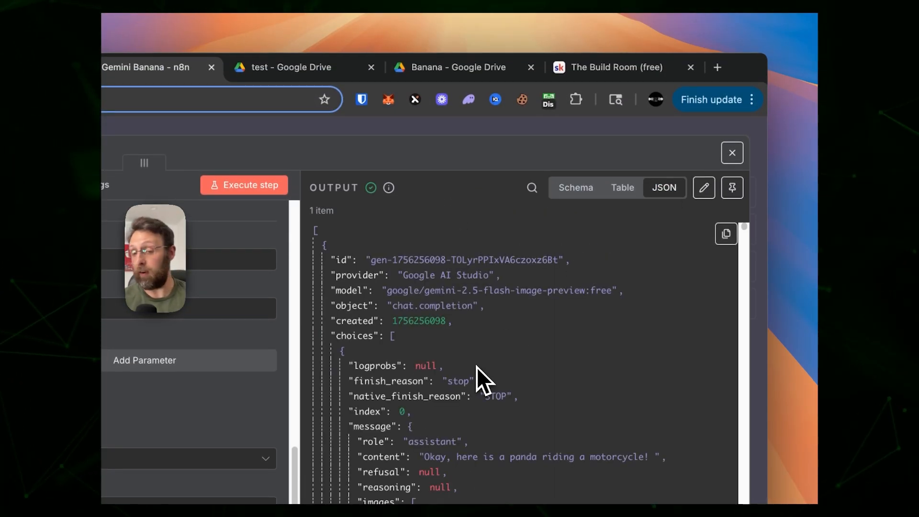
{"action": "scroll", "coordinate": [476, 366], "scroll_direction": "down", "scroll_amount": 2}
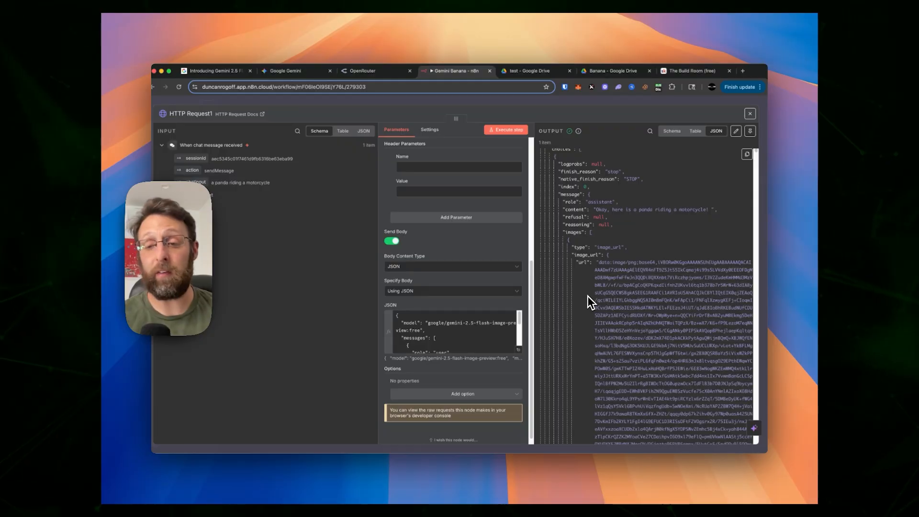
{"action": "scroll", "coordinate": [610, 291], "scroll_direction": "down", "scroll_amount": 3}
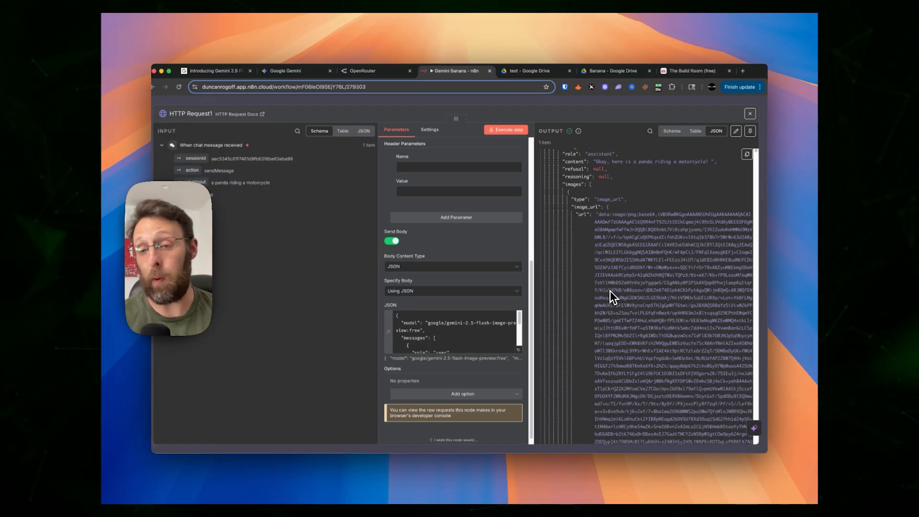
{"action": "scroll", "coordinate": [613, 230], "scroll_direction": "down", "scroll_amount": 4}
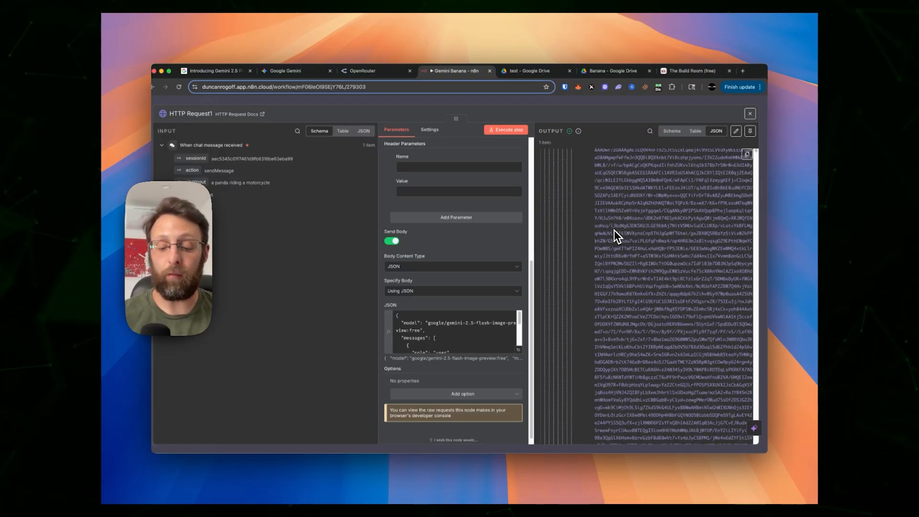
{"action": "scroll", "coordinate": [614, 231], "scroll_direction": "down", "scroll_amount": 6}
{"action": "scroll", "coordinate": [614, 231], "scroll_direction": "up", "scroll_amount": 15}
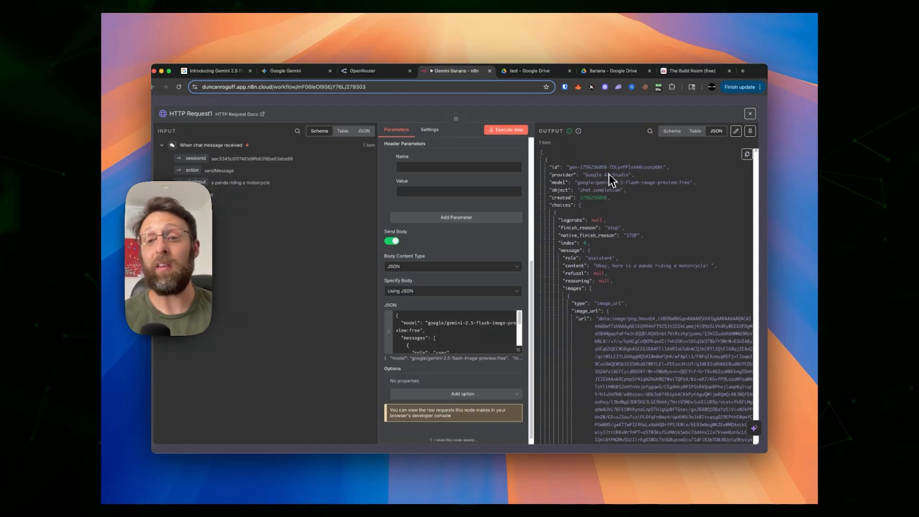
{"action": "left_click", "coordinate": [607, 105]}
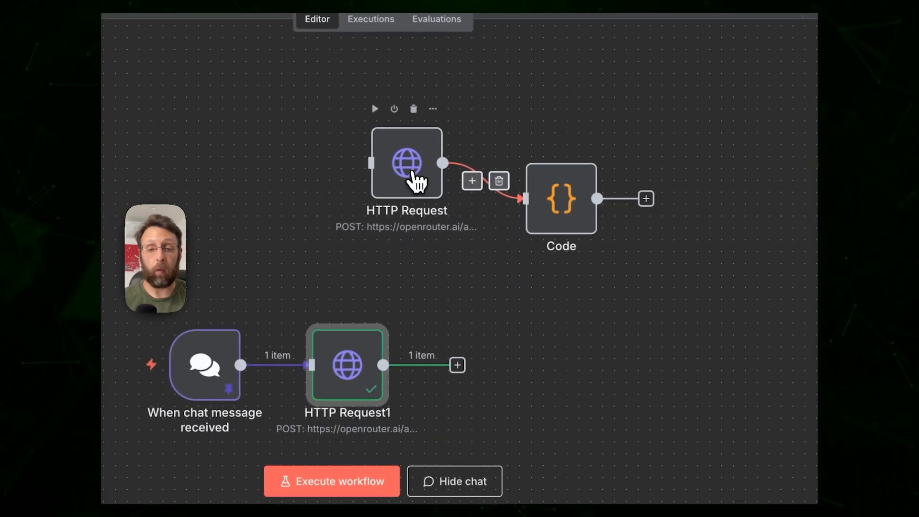
Detach the original HTTP Request node from the Code node and review the base64 image URL in HTTP Request1's output.
{"action": "left_click_drag", "start_coordinate": [416, 182], "coordinate": [322, 136]}
{"action": "double_click", "coordinate": [342, 395]}
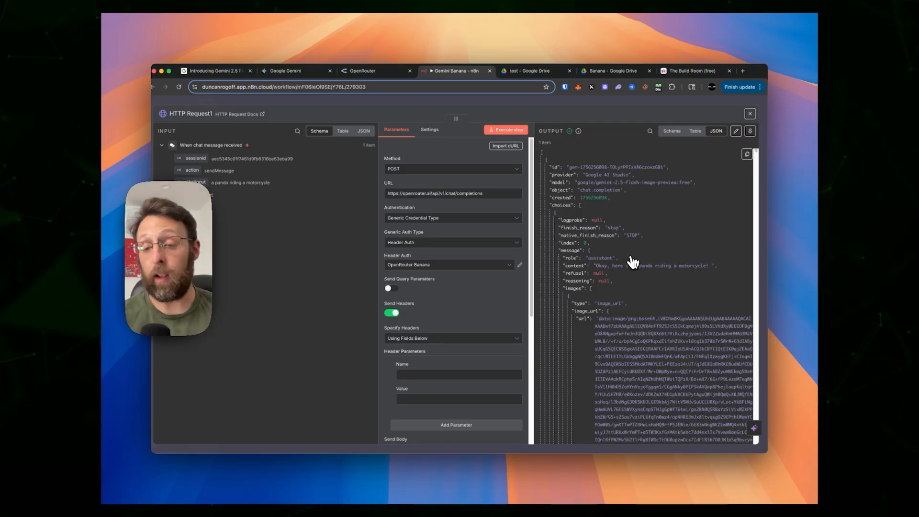
{"action": "scroll", "coordinate": [633, 262], "scroll_direction": "down", "scroll_amount": 5}
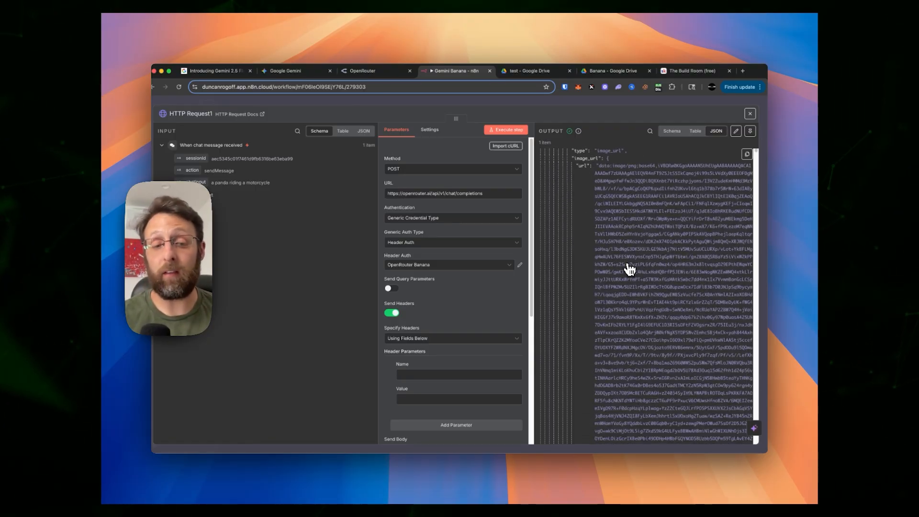
{"action": "scroll", "coordinate": [630, 260], "scroll_direction": "down", "scroll_amount": 1}
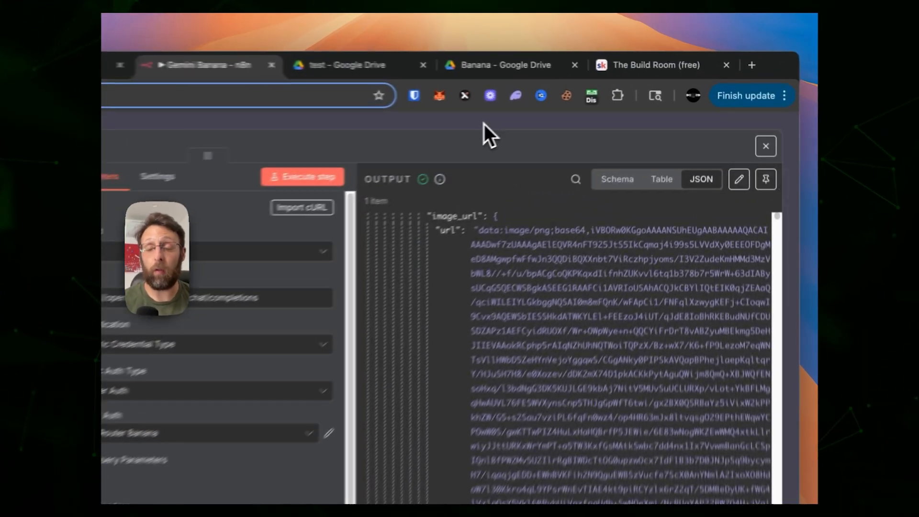
{"action": "key", "text": "Escape"}
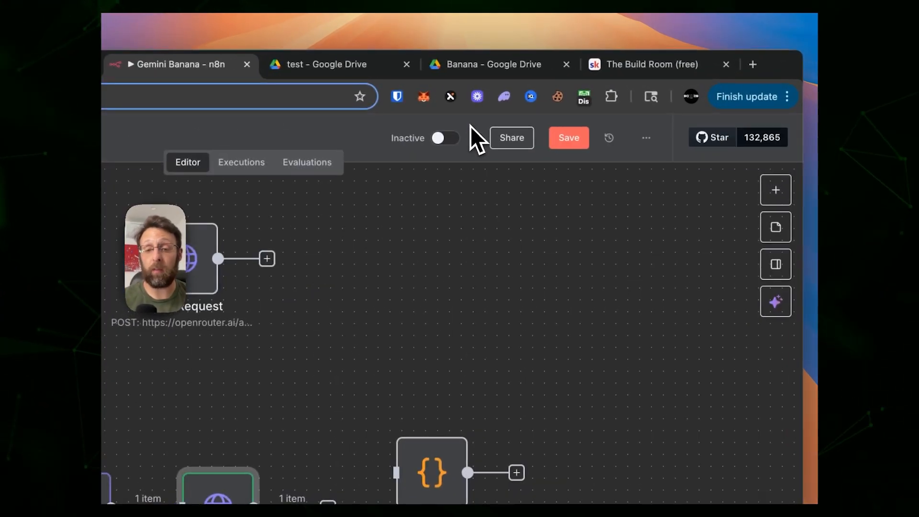
Connect HTTP Request1's output to the Code node and place the Code node in line beside it.
{"action": "scroll", "coordinate": [463, 286], "scroll_direction": "down", "scroll_amount": 3}
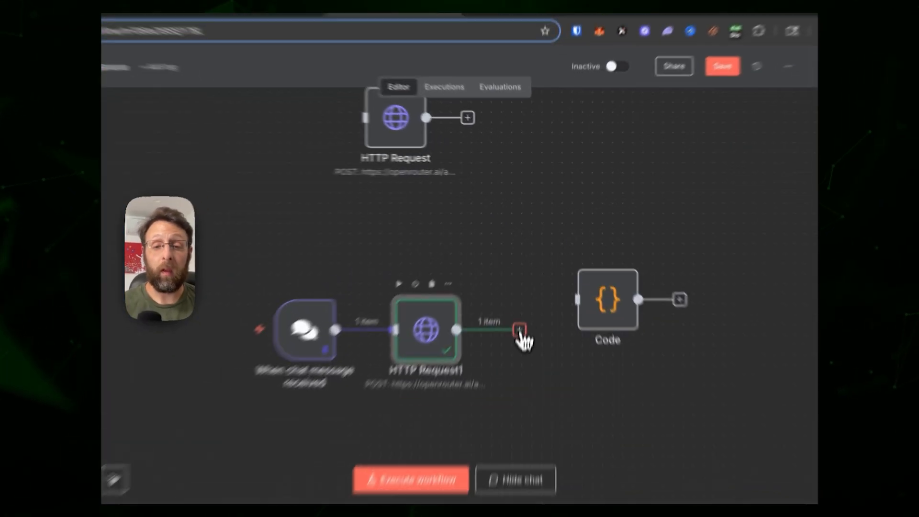
{"action": "left_click_drag", "start_coordinate": [530, 262], "coordinate": [566, 245]}
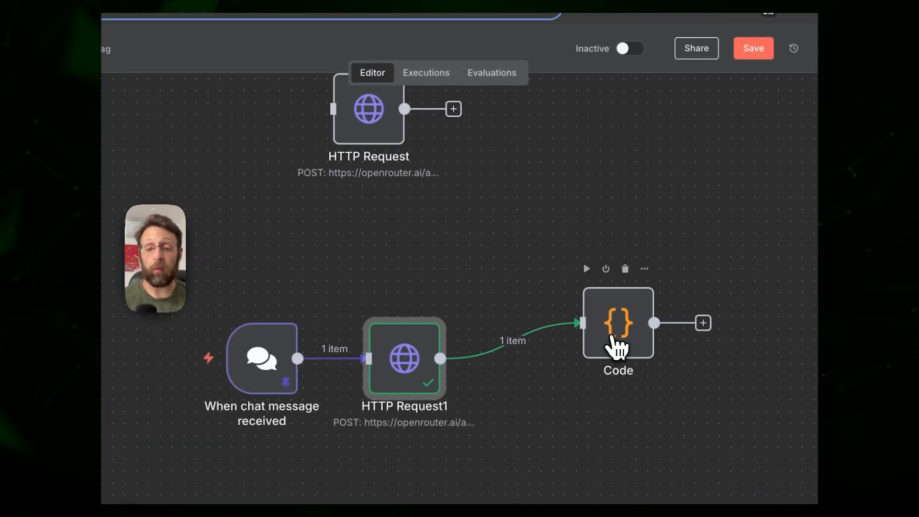
{"action": "left_click_drag", "start_coordinate": [617, 345], "coordinate": [546, 382]}
Execute the Code node that converts the base64 image to a PNG binary, and examine its image URL input and binary output.
{"action": "double_click", "coordinate": [546, 380]}
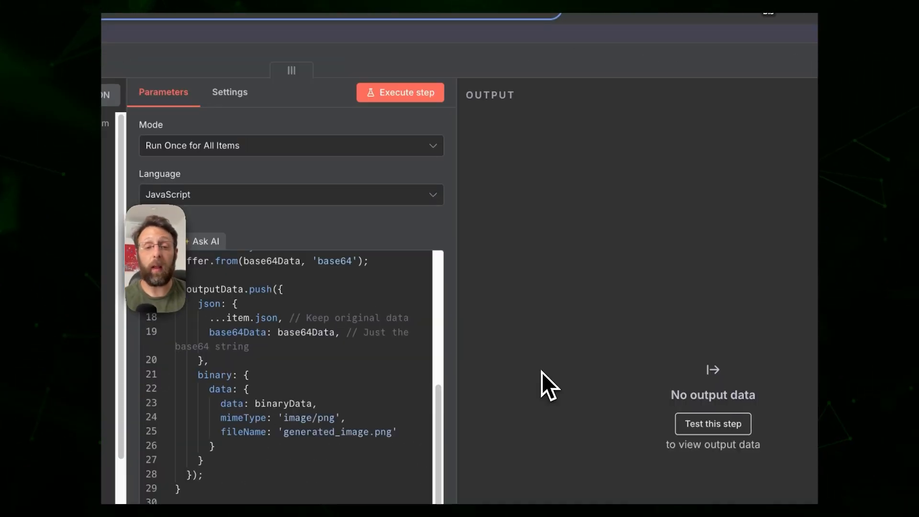
{"action": "scroll", "coordinate": [314, 389], "scroll_direction": "up", "scroll_amount": 5}
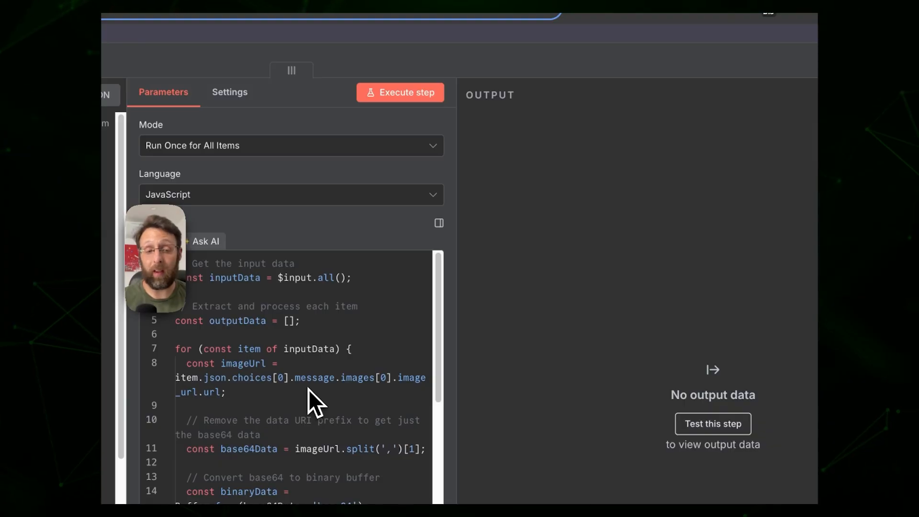
{"action": "scroll", "coordinate": [308, 389], "scroll_direction": "down", "scroll_amount": 2}
{"action": "left_click", "coordinate": [387, 96]}
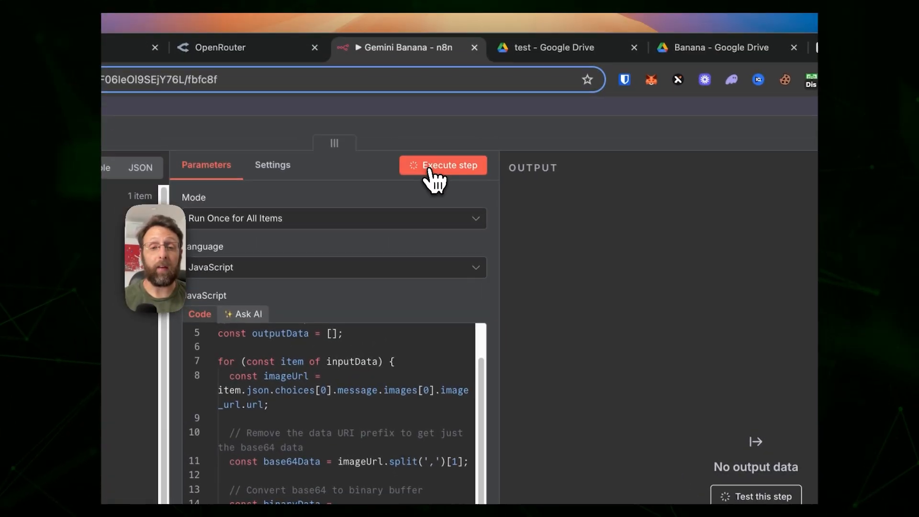
{"action": "scroll", "coordinate": [339, 402], "scroll_direction": "down", "scroll_amount": 3}
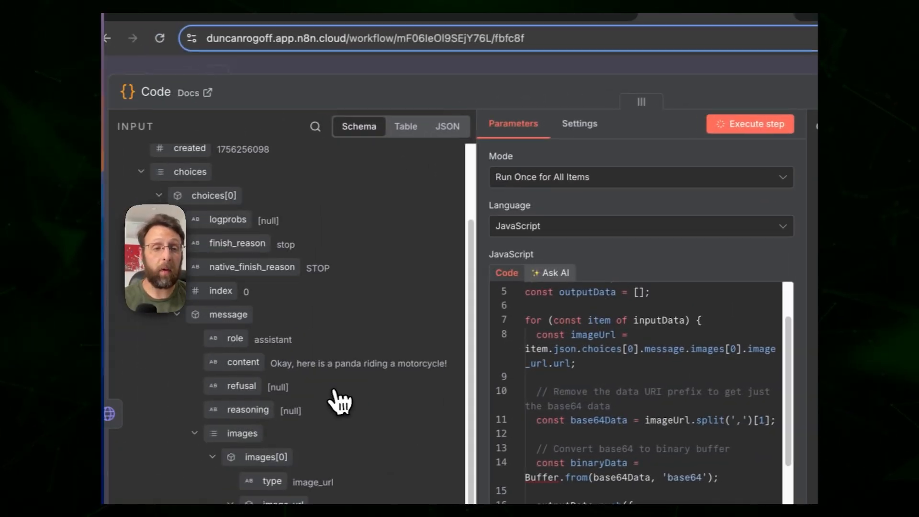
{"action": "scroll", "coordinate": [283, 210], "scroll_direction": "down", "scroll_amount": 3}
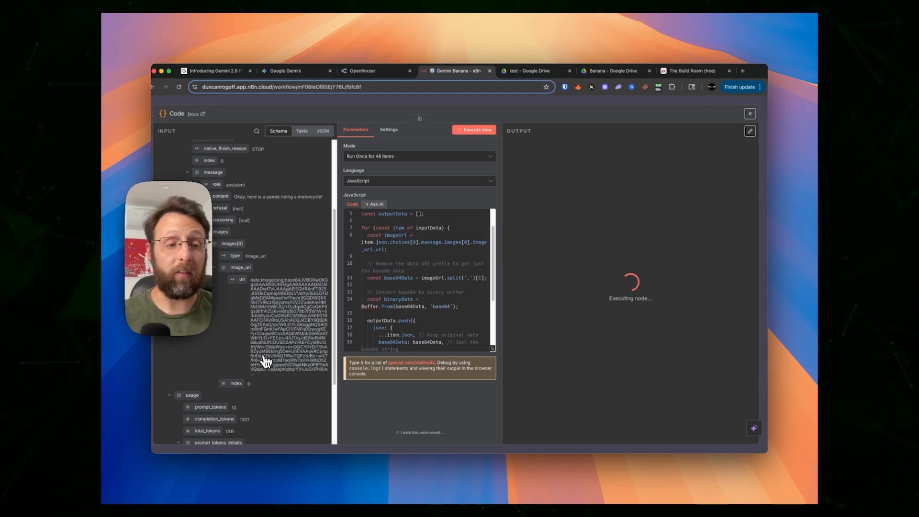
{"action": "scroll", "coordinate": [266, 361], "scroll_direction": "down", "scroll_amount": 1}
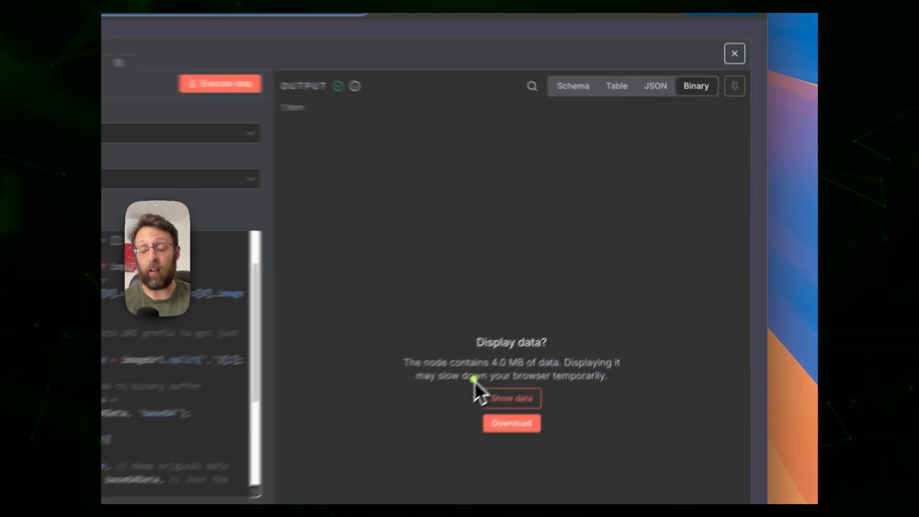
{"action": "left_click_drag", "start_coordinate": [474, 379], "coordinate": [583, 380]}
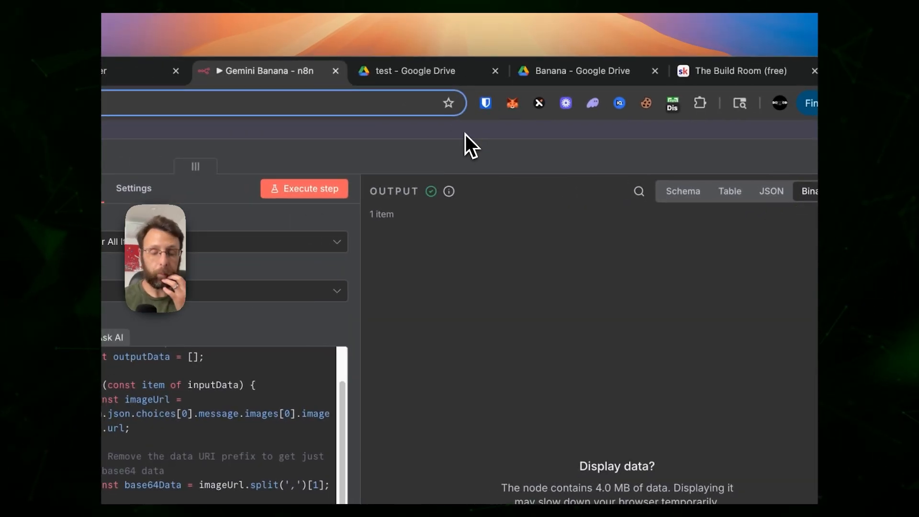
Add a Google Drive Upload file node after the Code node and compare its Input Data Field Name with the incoming binary field.
{"action": "left_click", "coordinate": [465, 134]}
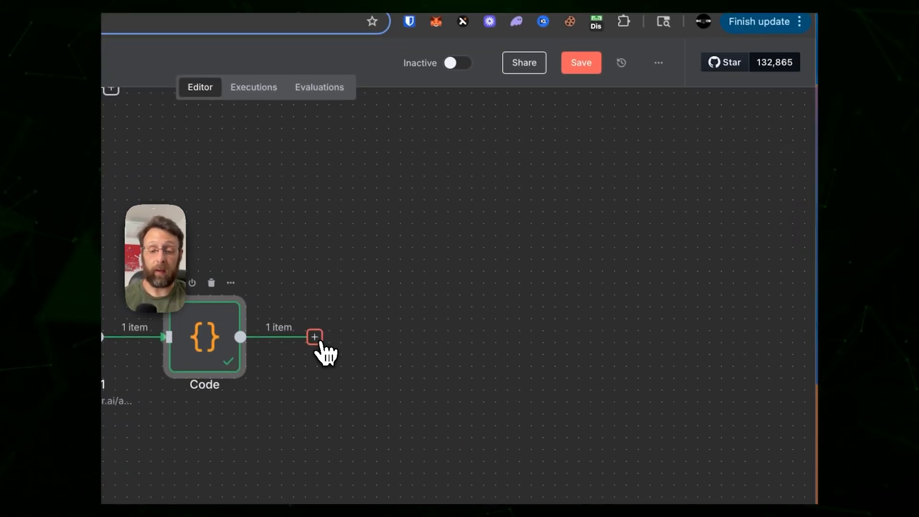
{"action": "left_click", "coordinate": [386, 413]}
{"action": "type", "text": "drive"}
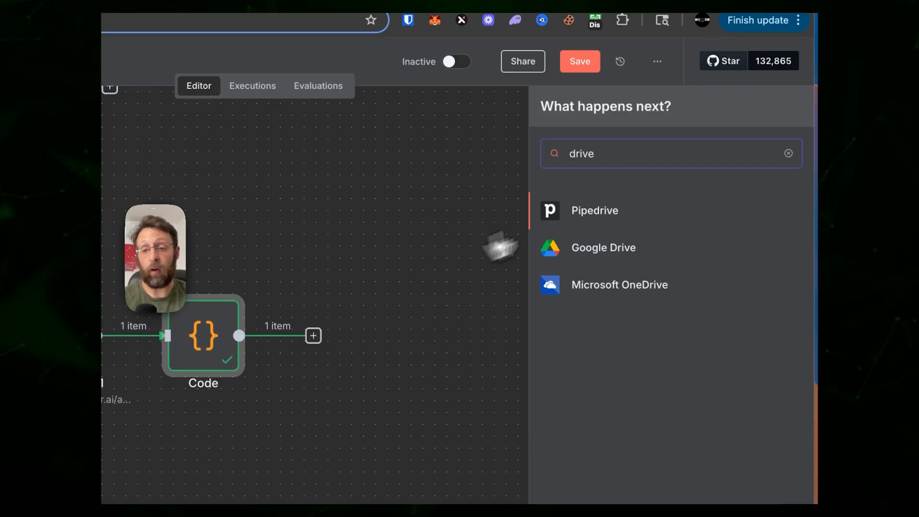
{"action": "left_click", "coordinate": [602, 249]}
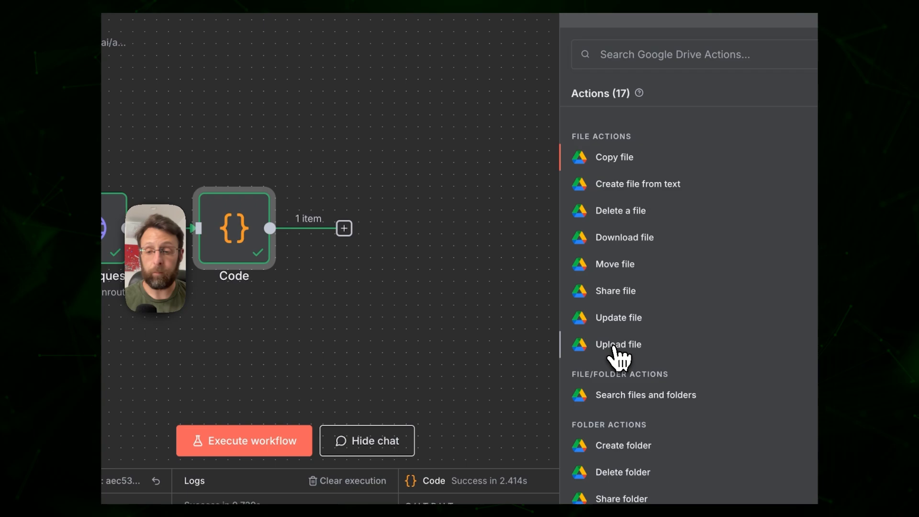
{"action": "left_click", "coordinate": [617, 346]}
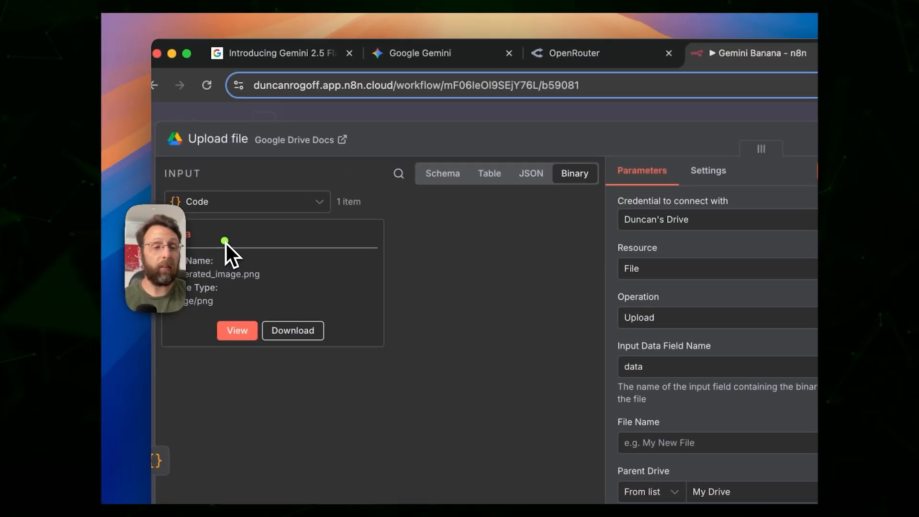
{"action": "left_click_drag", "start_coordinate": [226, 243], "coordinate": [208, 245]}
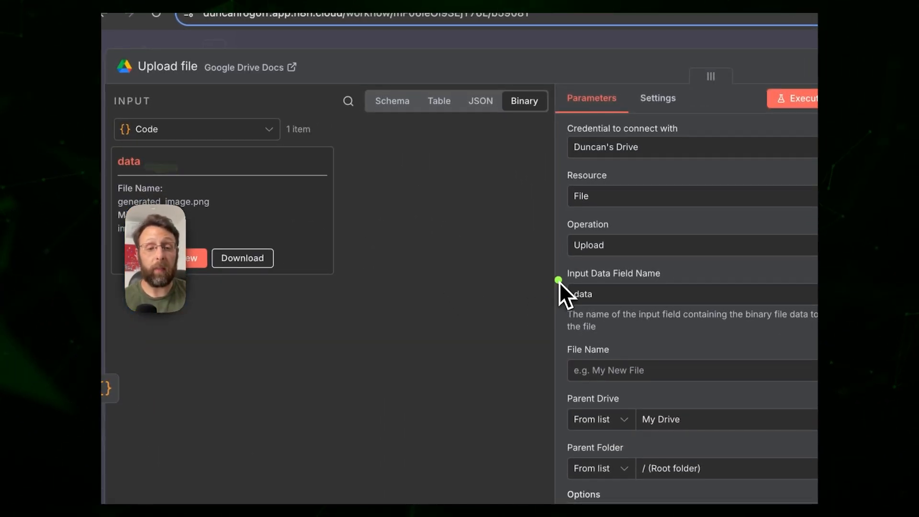
{"action": "left_click_drag", "start_coordinate": [558, 283], "coordinate": [616, 283]}
{"action": "left_click_drag", "start_coordinate": [567, 313], "coordinate": [588, 315]}
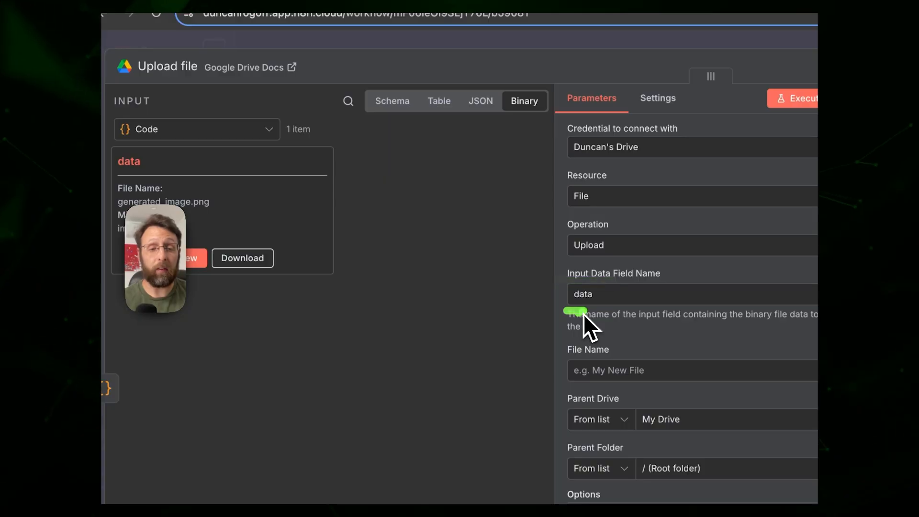
Map the Upload file node's File Name to chatInput from the When chat message received node.
{"action": "left_click", "coordinate": [585, 372]}
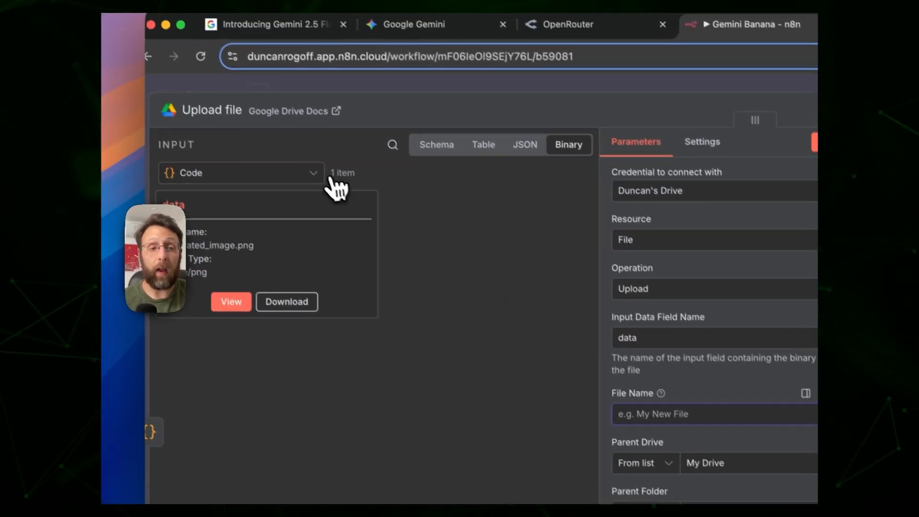
{"action": "left_click", "coordinate": [254, 130]}
{"action": "left_click", "coordinate": [234, 267]}
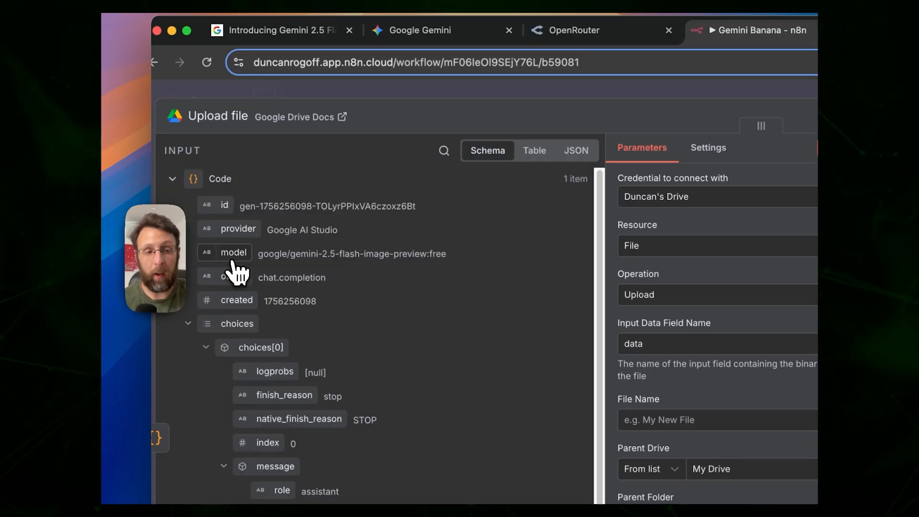
{"action": "scroll", "coordinate": [381, 335], "scroll_direction": "down", "scroll_amount": 5}
{"action": "scroll", "coordinate": [393, 349], "scroll_direction": "up", "scroll_amount": 5}
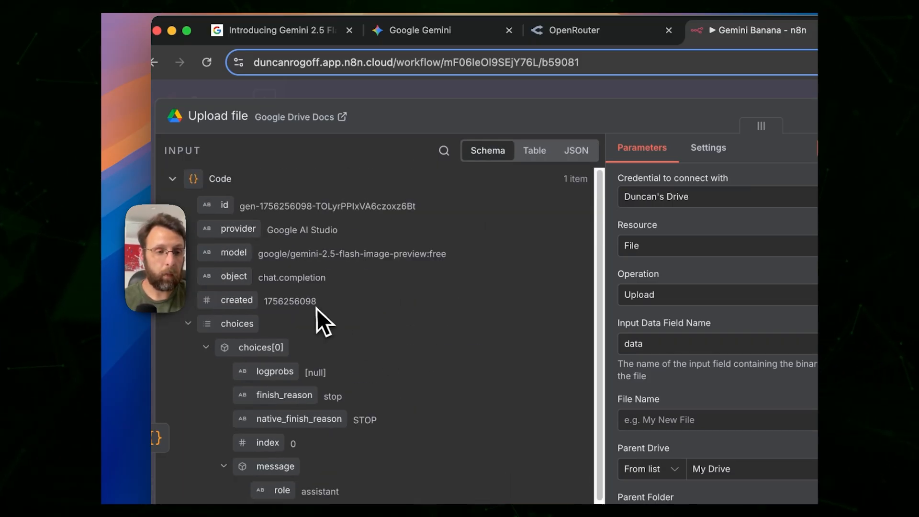
{"action": "left_click", "coordinate": [173, 178]}
{"action": "left_click", "coordinate": [186, 236]}
{"action": "left_click_drag", "start_coordinate": [239, 309], "coordinate": [647, 414]}
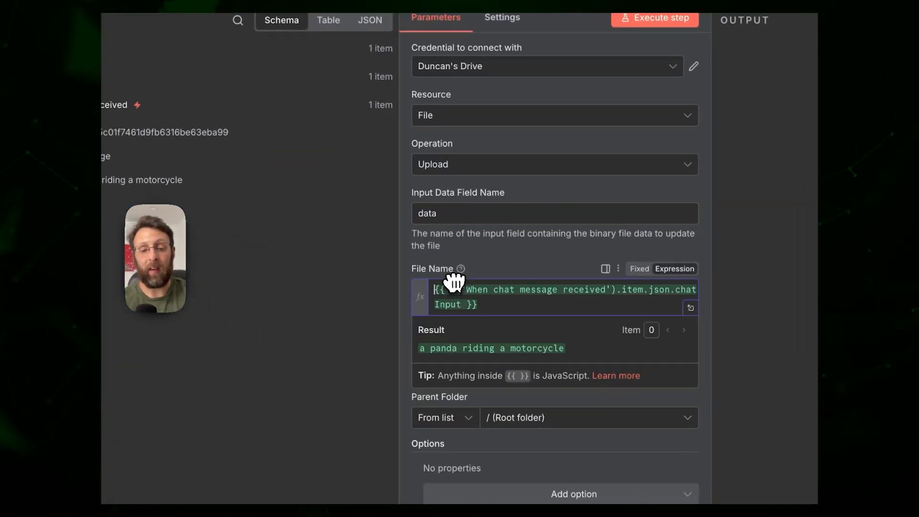
{"action": "left_click", "coordinate": [600, 466]}
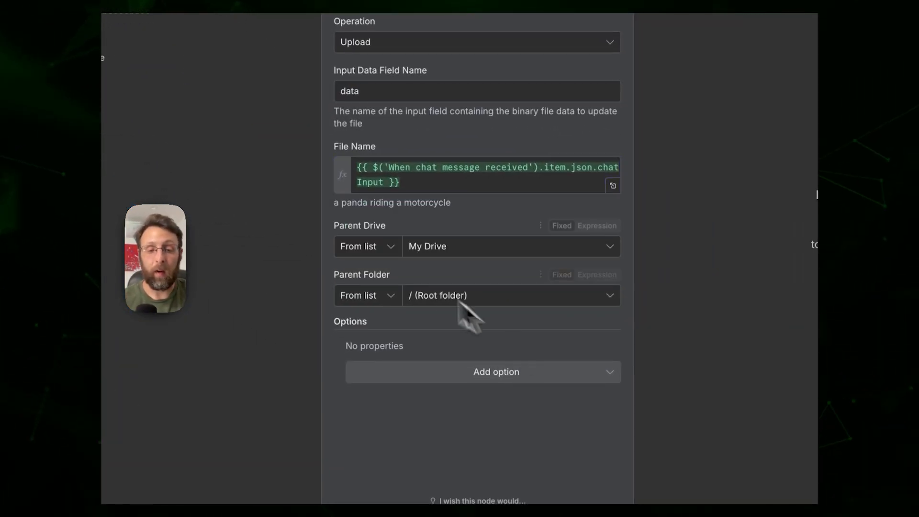
Switch Parent Folder selection to By ID and copy the Banana folder's ID from its Google Drive address.
{"action": "left_click", "coordinate": [376, 303]}
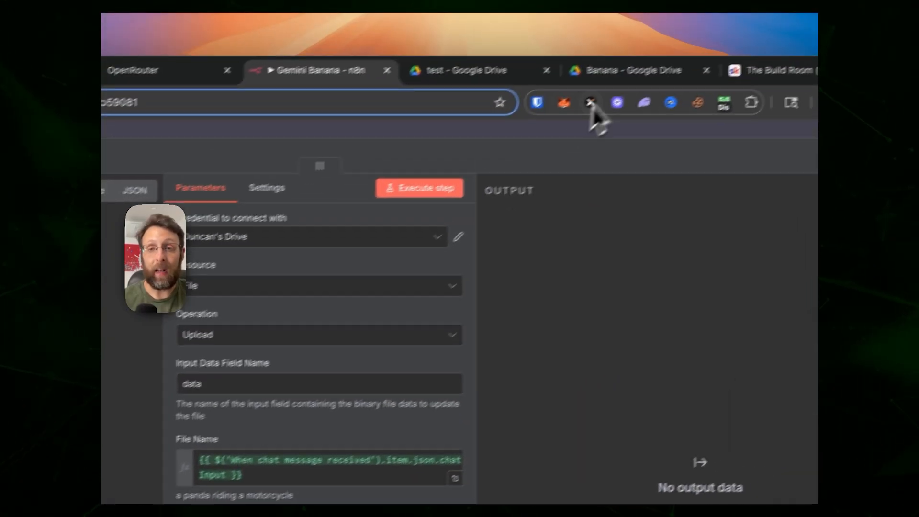
{"action": "left_click", "coordinate": [606, 76]}
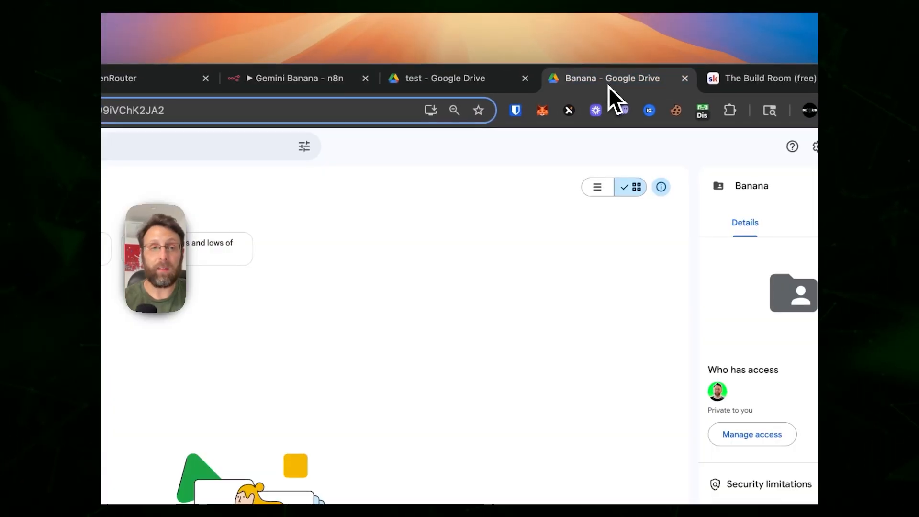
{"action": "left_click", "coordinate": [265, 111]}
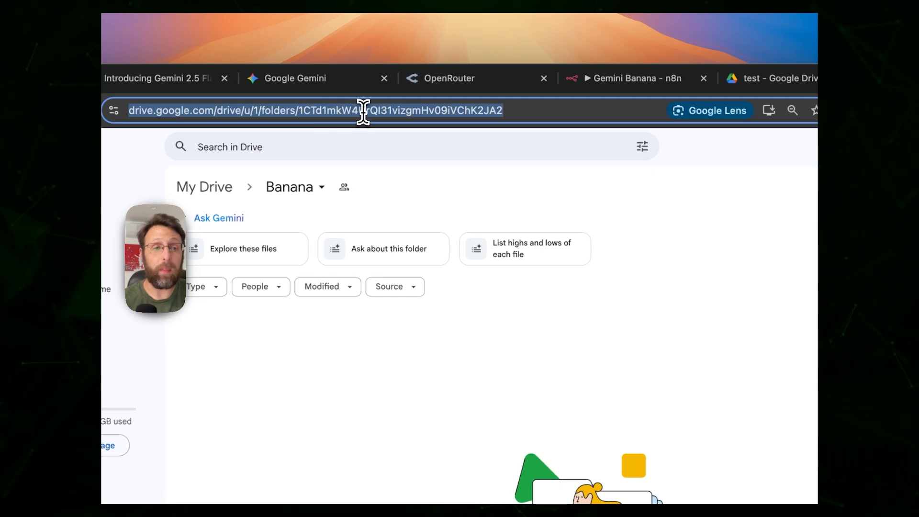
{"action": "left_click", "coordinate": [266, 111]}
{"action": "left_click_drag", "start_coordinate": [334, 114], "coordinate": [547, 113]}
{"action": "key", "text": "ctrl+c"}
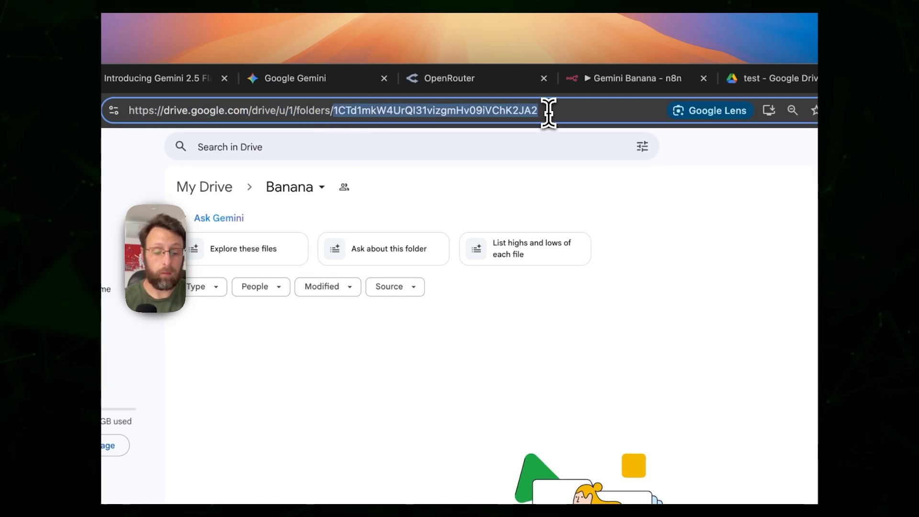
Return to the n8n workflow and replace root with the copied Banana folder ID as the Parent Folder.
{"action": "left_click", "coordinate": [631, 78]}
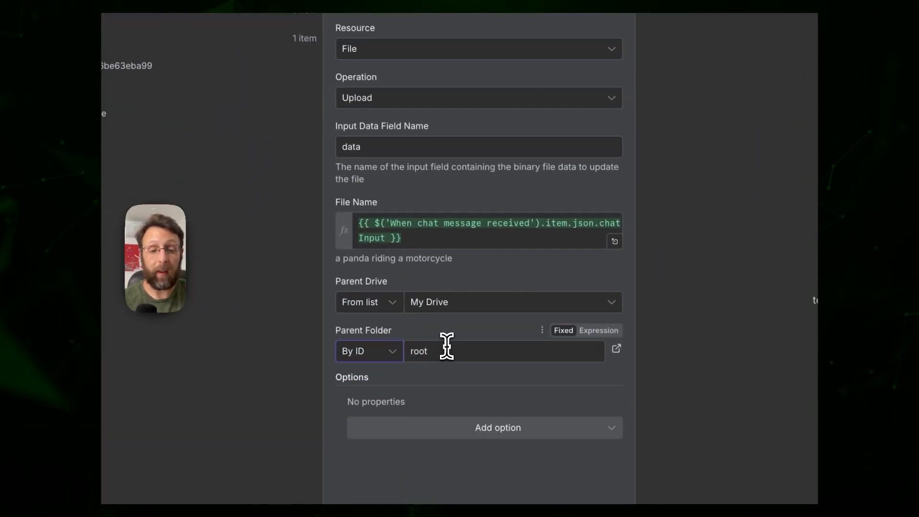
{"action": "left_click", "coordinate": [457, 348]}
{"action": "key", "text": "ctrl+v"}
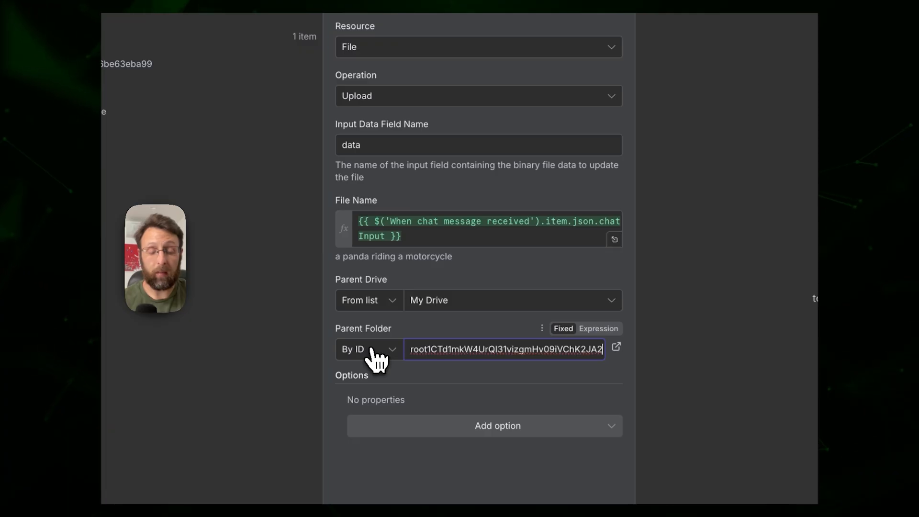
{"action": "key", "text": "ctrl+a"}
{"action": "key", "text": "ctrl+v"}
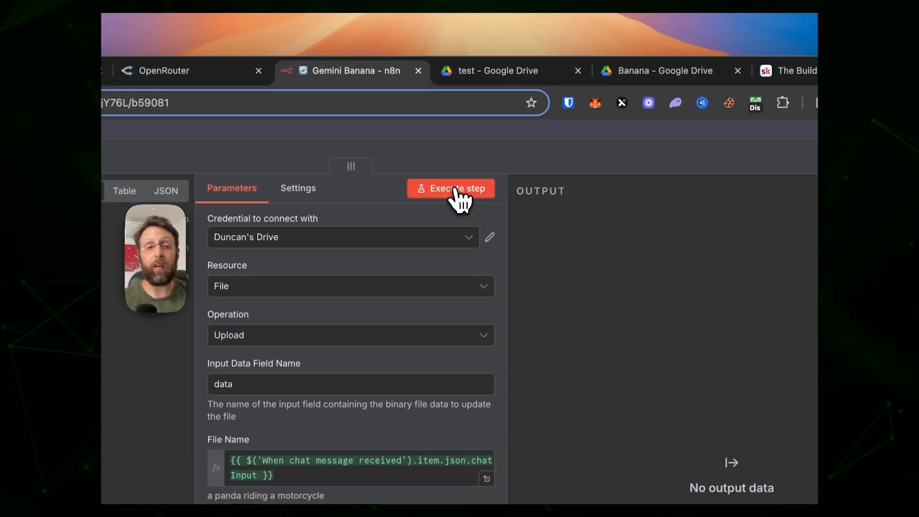
Execute the Upload file node and open the webViewLink from its output in a new browser tab.
{"action": "left_click", "coordinate": [457, 189]}
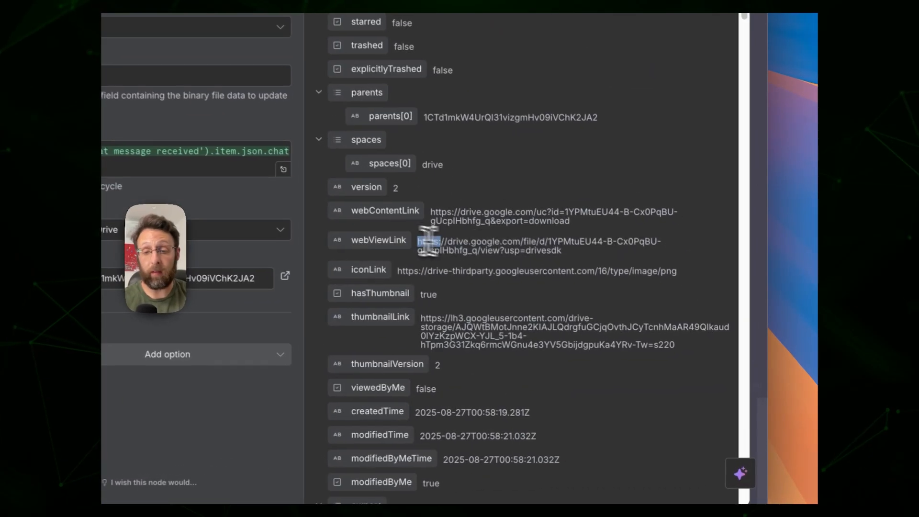
{"action": "left_click_drag", "start_coordinate": [592, 311], "coordinate": [678, 318]}
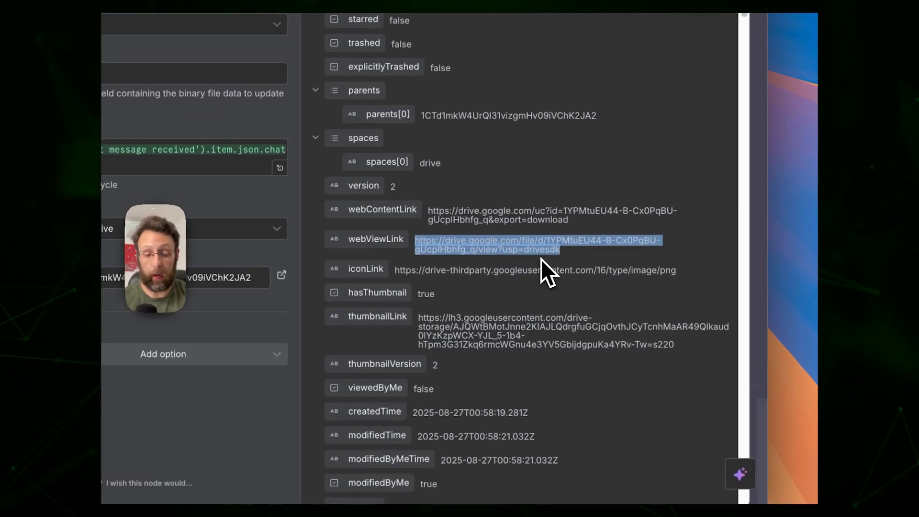
{"action": "key", "text": "super+c"}
{"action": "key", "text": "super+t"}
{"action": "key", "text": "super+v"}
{"action": "key", "text": "Return"}
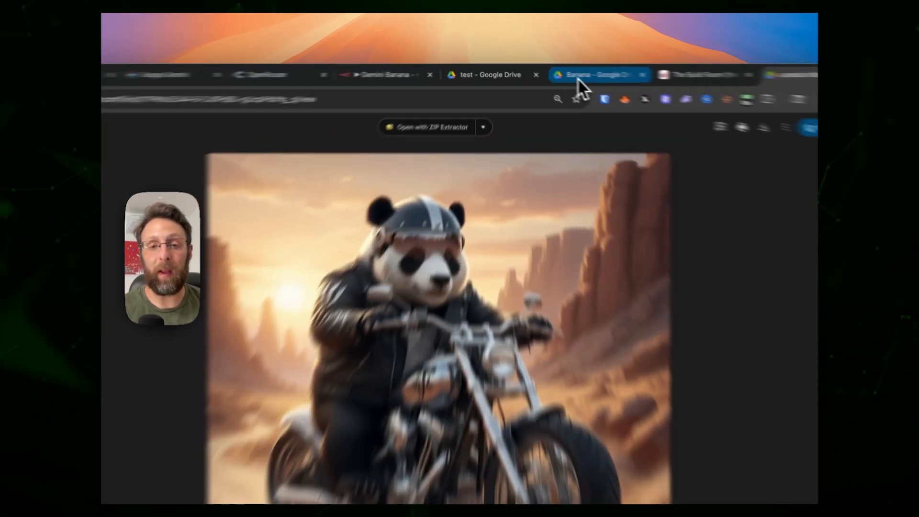
Switch to the Banana folder in Google Drive and open the uploaded panda image to inspect it.
{"action": "left_click", "coordinate": [550, 71]}
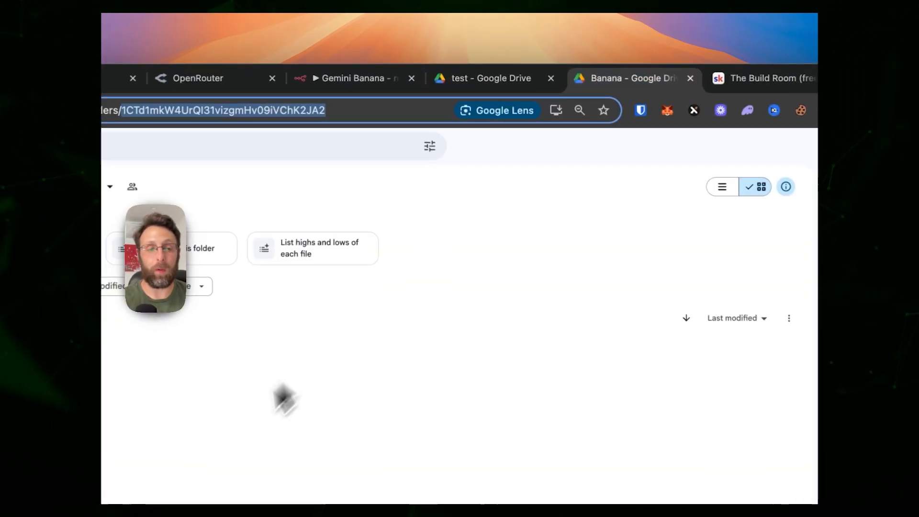
{"action": "left_click", "coordinate": [222, 445]}
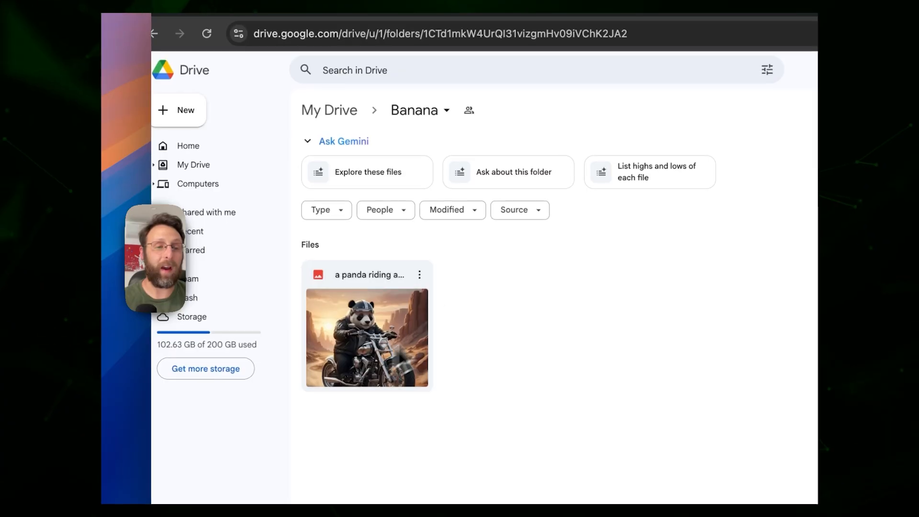
{"action": "double_click", "coordinate": [354, 321]}
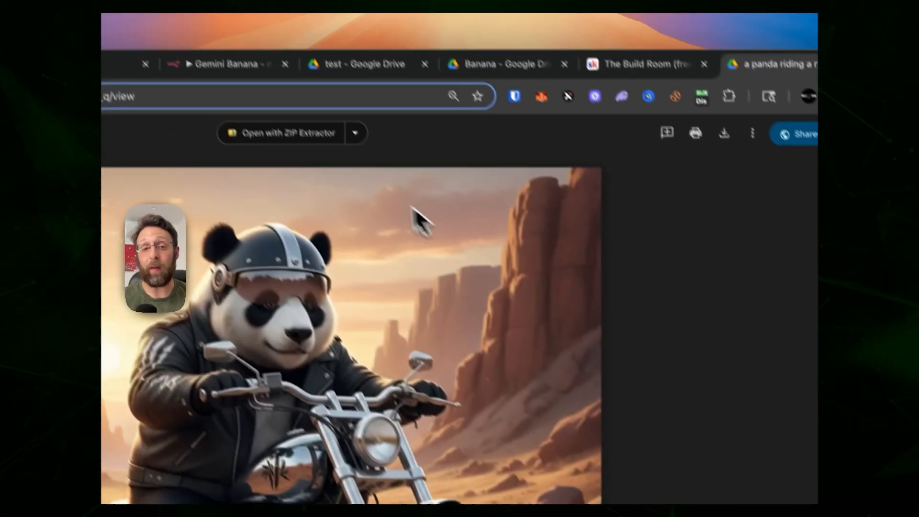
Return to the n8n canvas, unpin the When chat message received node's test data, and save the workflow.
{"action": "left_click", "coordinate": [437, 86]}
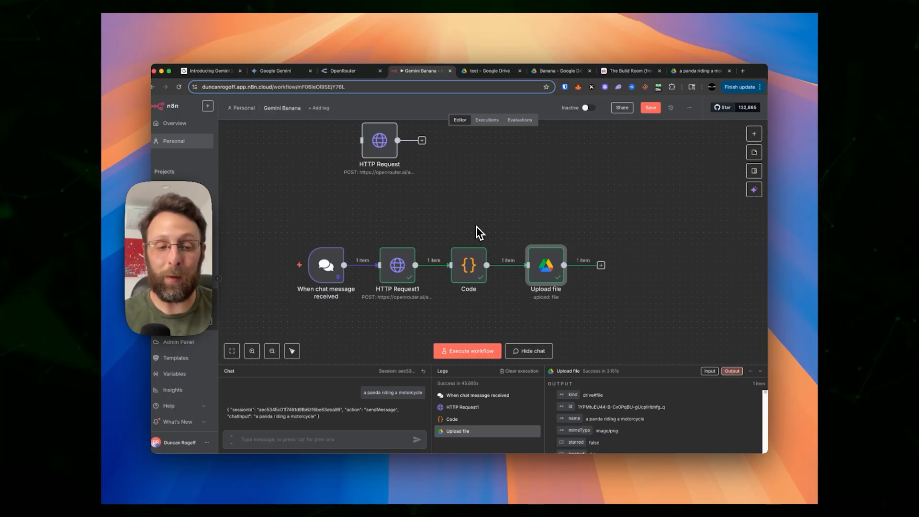
{"action": "scroll", "coordinate": [476, 226], "scroll_direction": "down", "scroll_amount": 2}
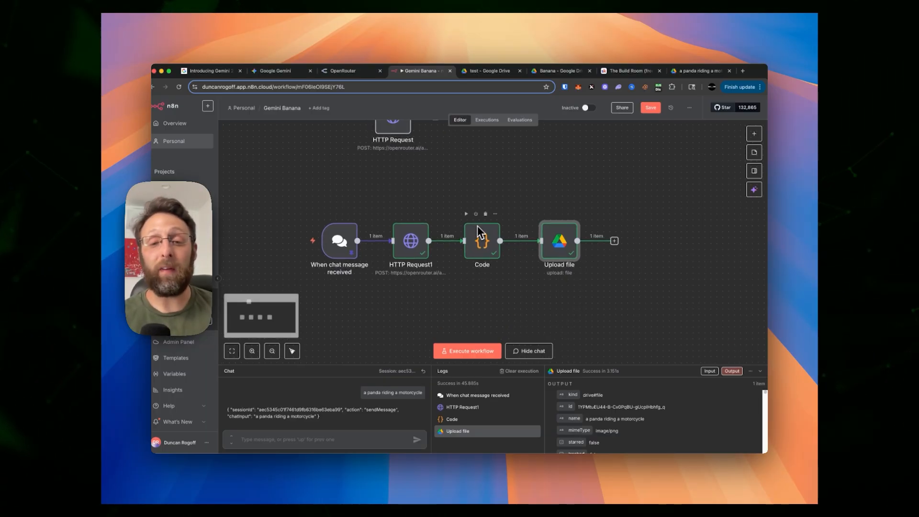
{"action": "scroll", "coordinate": [530, 185], "scroll_direction": "down", "scroll_amount": 1}
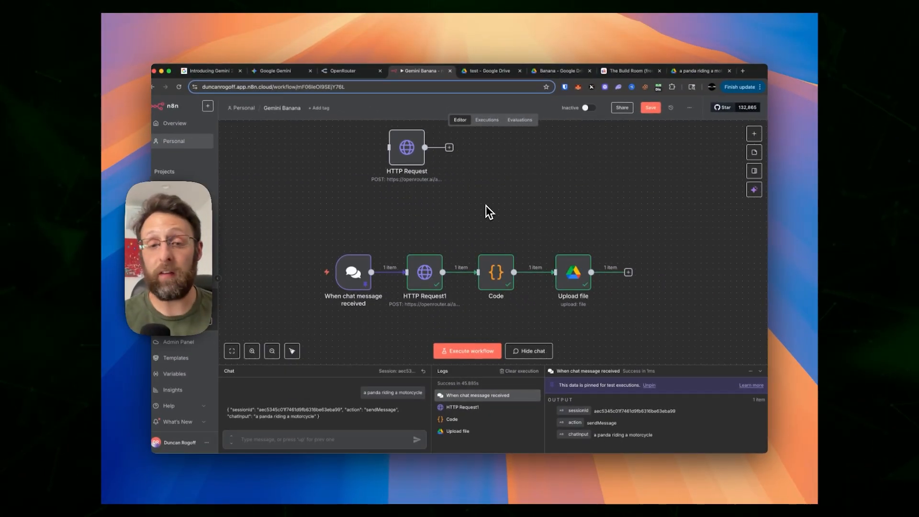
{"action": "scroll", "coordinate": [486, 211], "scroll_direction": "down", "scroll_amount": 2}
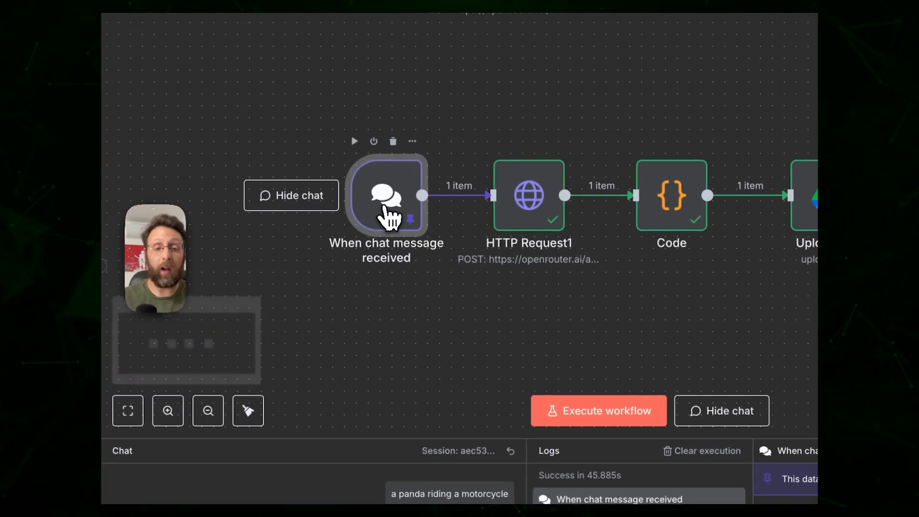
{"action": "key", "text": "p"}
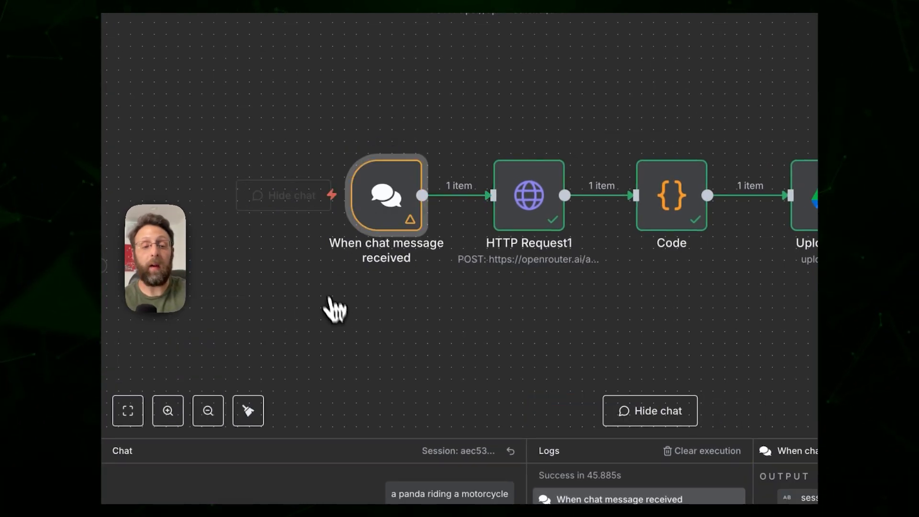
{"action": "scroll", "coordinate": [329, 299], "scroll_direction": "down", "scroll_amount": 2}
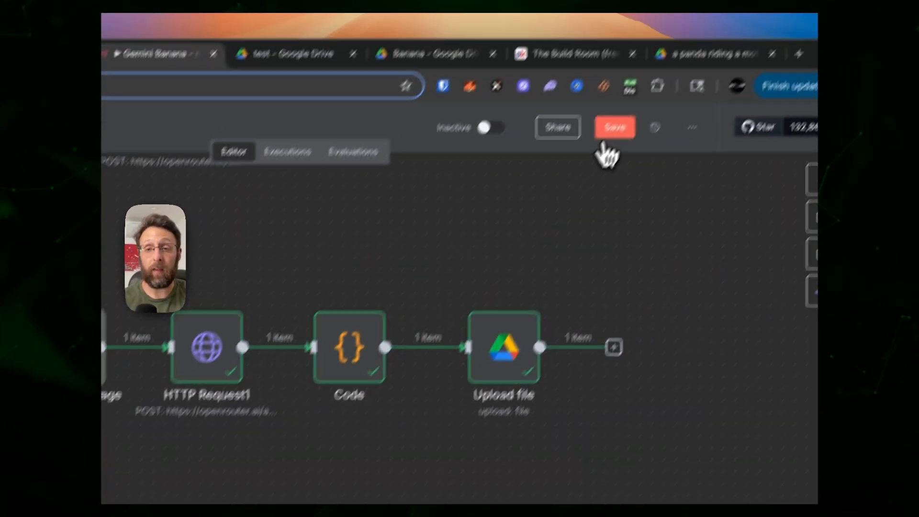
{"action": "left_click", "coordinate": [615, 128]}
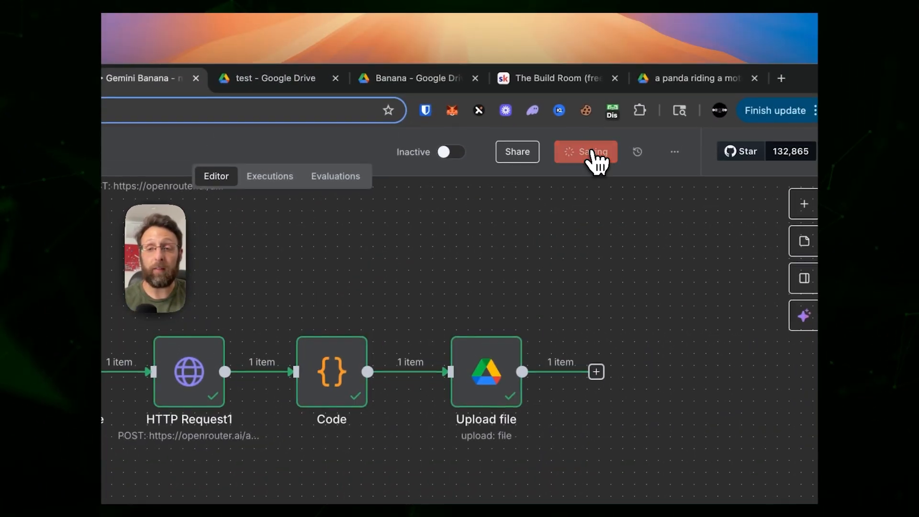
Run the whole workflow by sending the chat message "an elephant playing baseball".
{"action": "scroll", "coordinate": [461, 277], "scroll_direction": "down", "scroll_amount": 1}
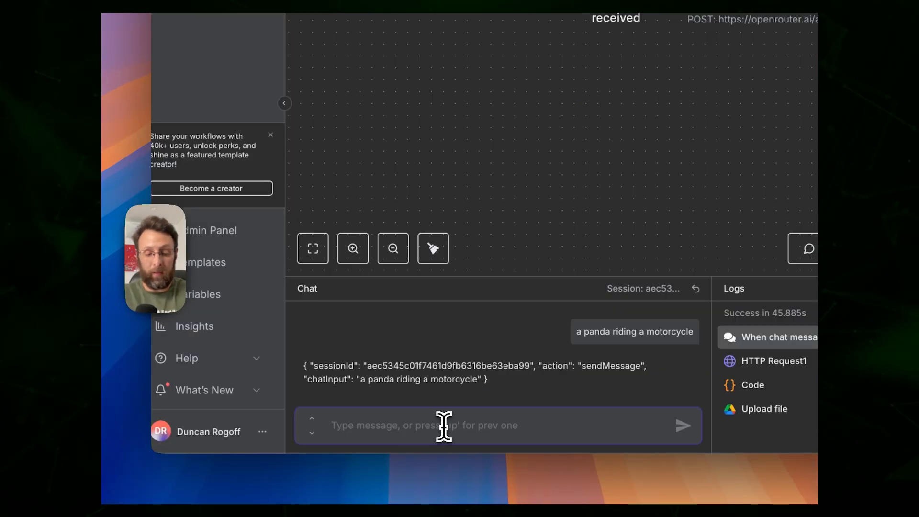
{"action": "type", "text": "an elephant playing baseball"}
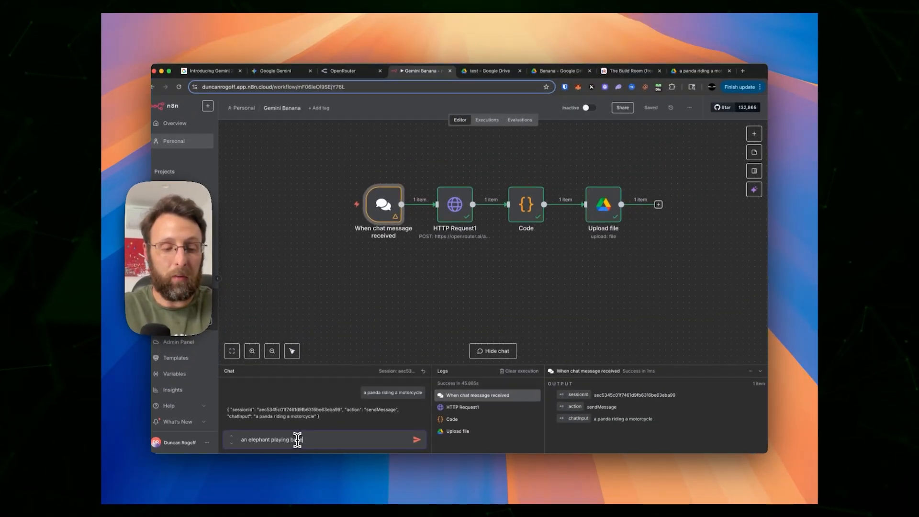
{"action": "key", "text": "Return"}
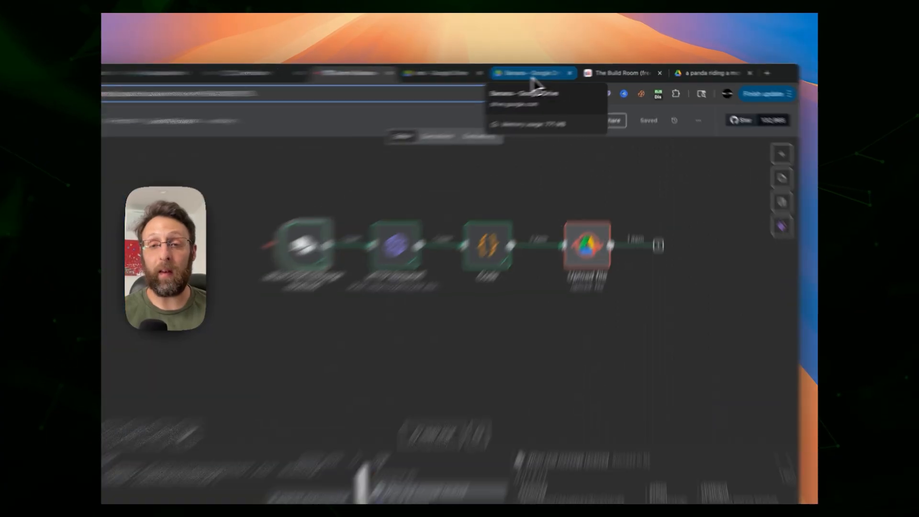
Switch to the Banana folder in Google Drive, leave the panda preview, and open the new elephant image.
{"action": "left_click", "coordinate": [561, 74]}
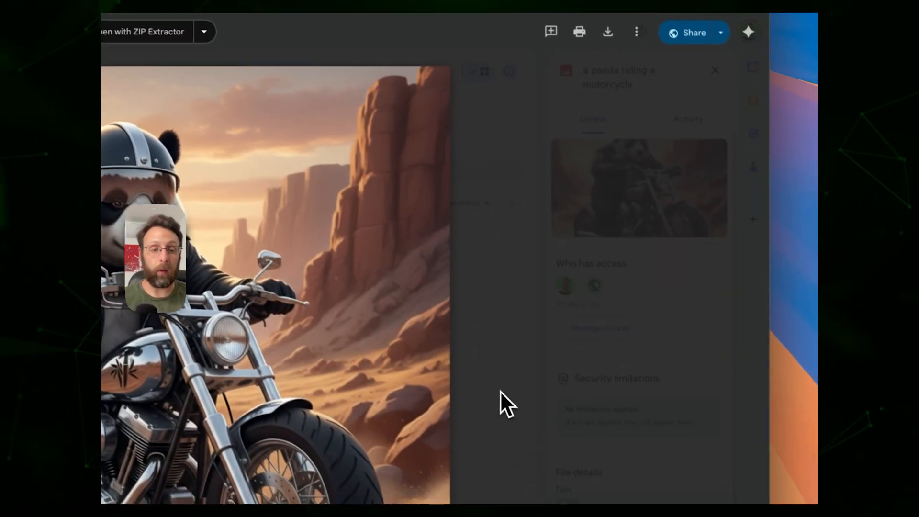
{"action": "left_click", "coordinate": [501, 392]}
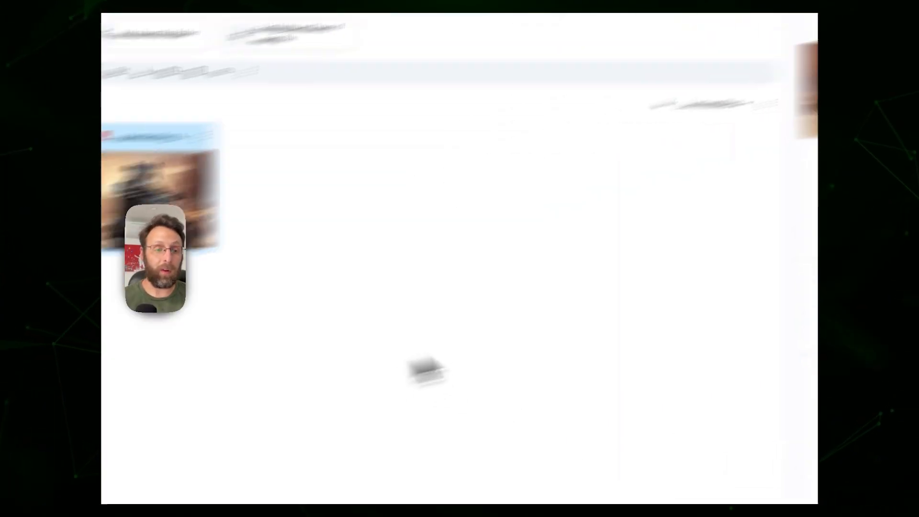
{"action": "double_click", "coordinate": [289, 216]}
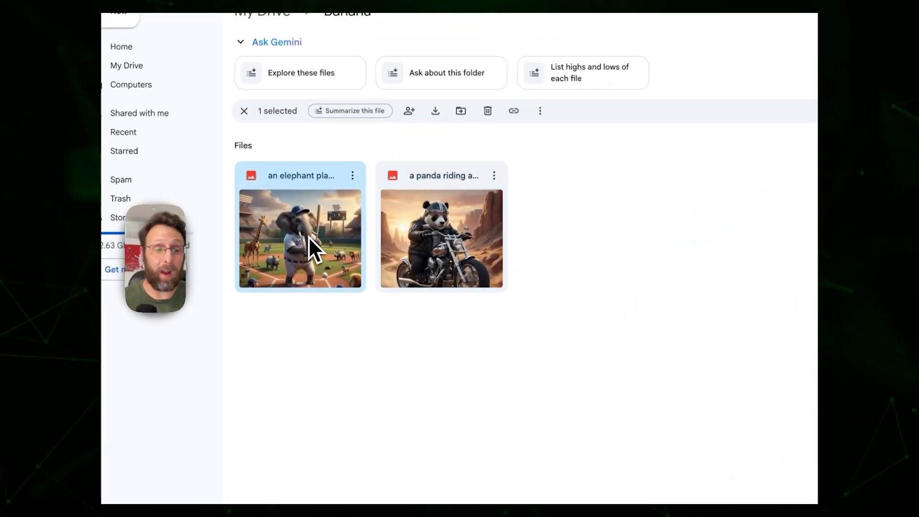